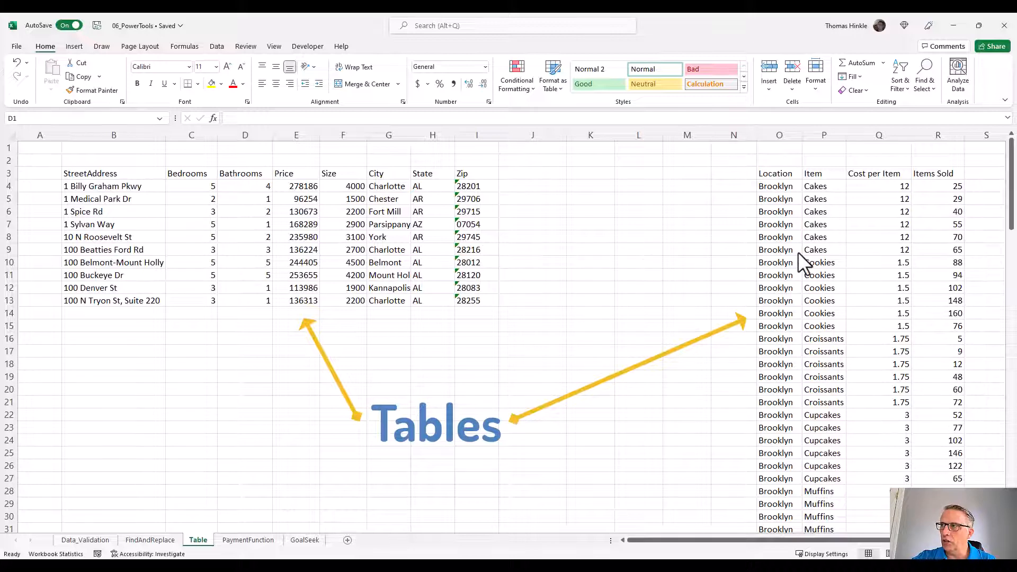
Format the property list B3:I13 as a table with headers, using a blue style from the third row of Medium styles.
left_click(134, 211)
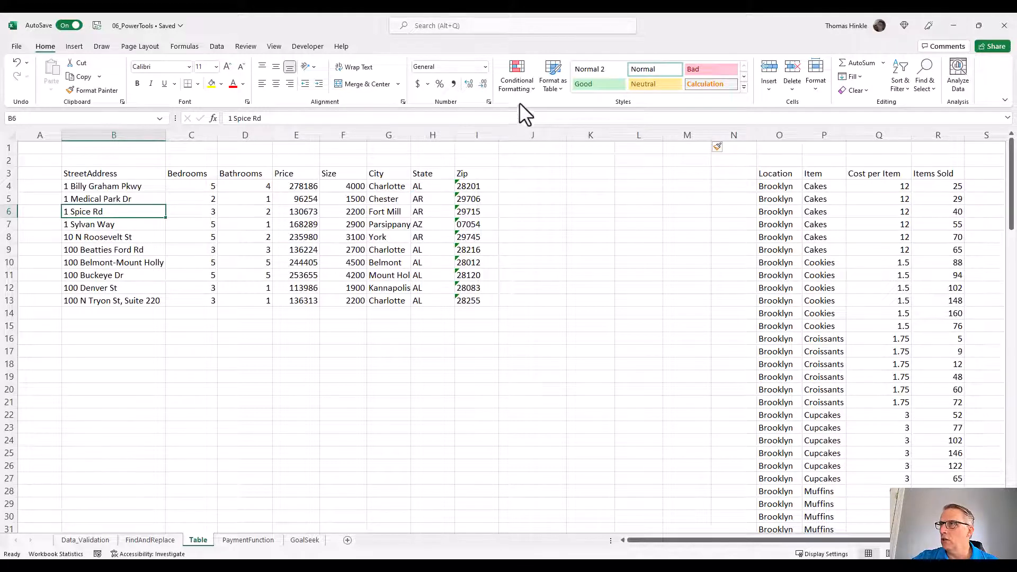
left_click(557, 88)
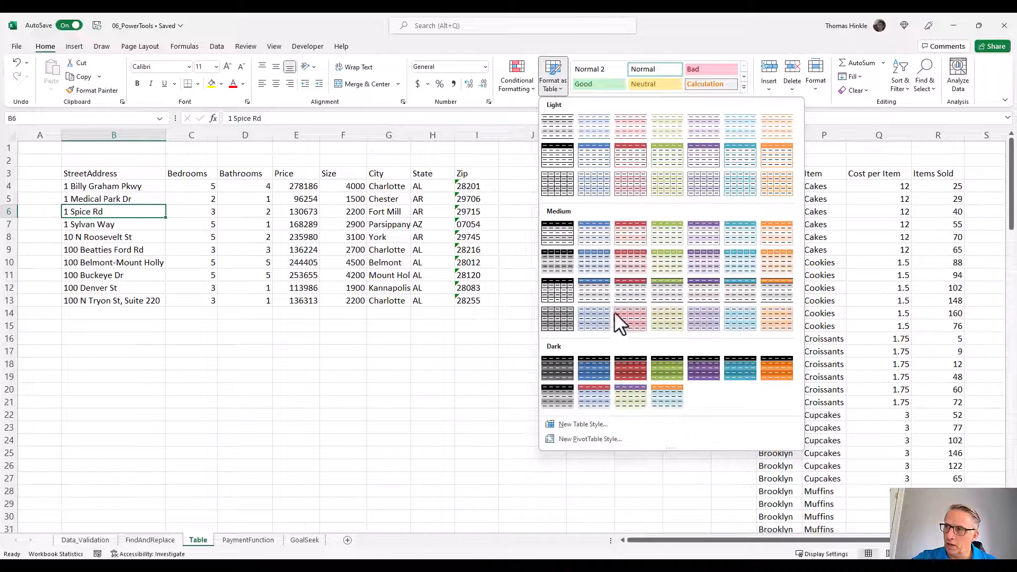
left_click(593, 293)
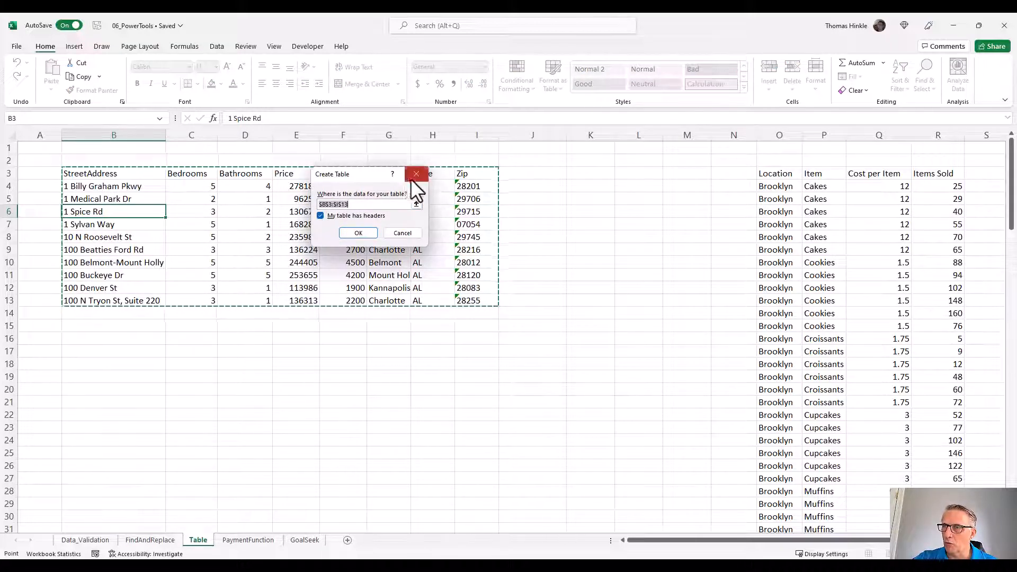
left_click(351, 234)
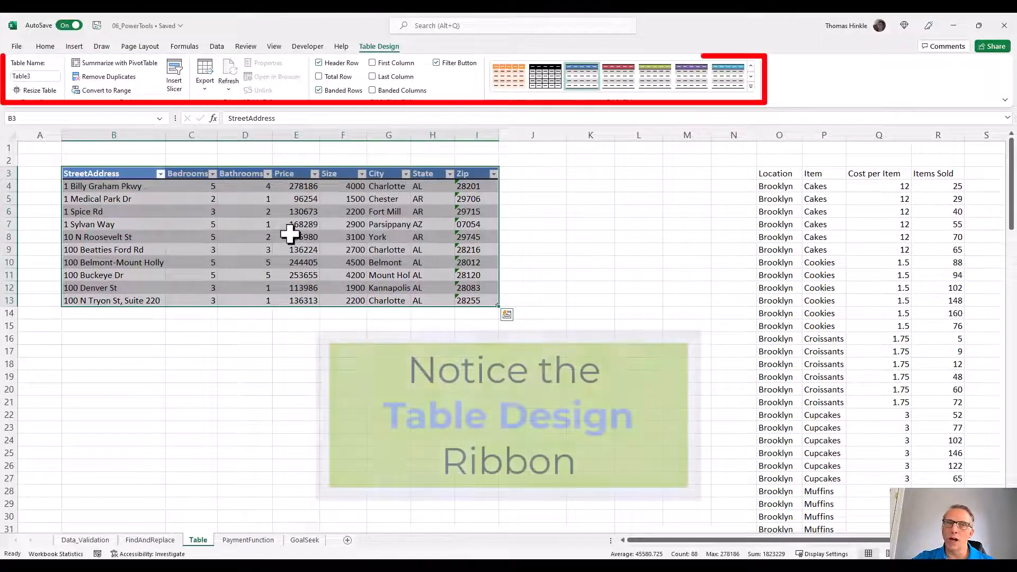
left_click(290, 235)
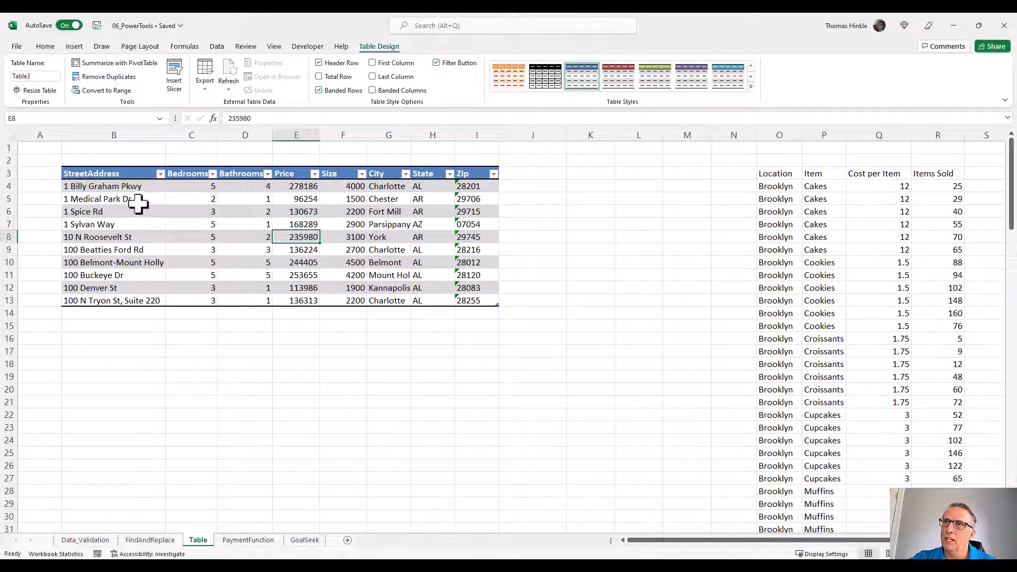
Examine the sort and filter options of the StreetAddress and Bedrooms columns.
left_click(161, 174)
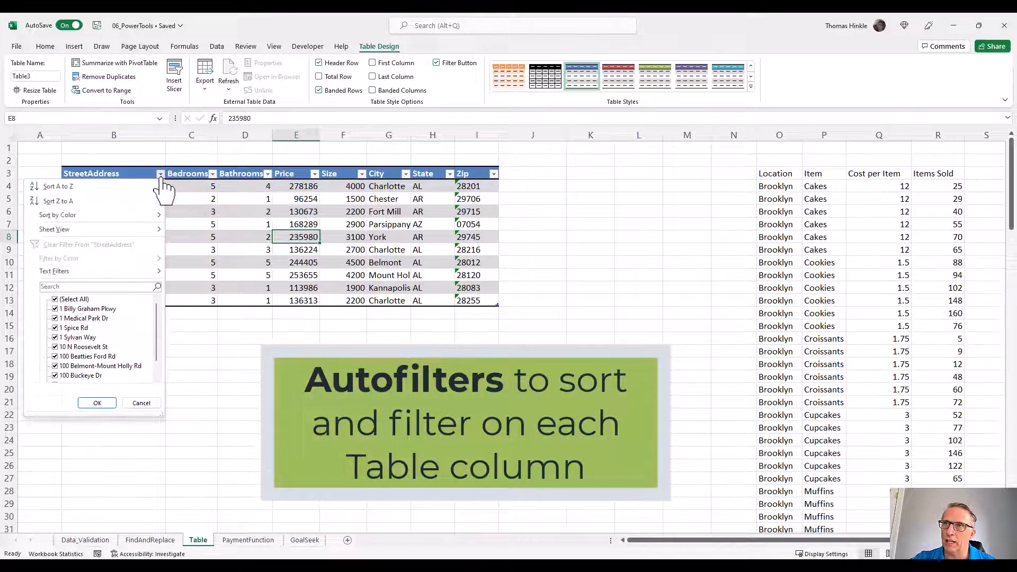
left_click(214, 172)
left_click(213, 174)
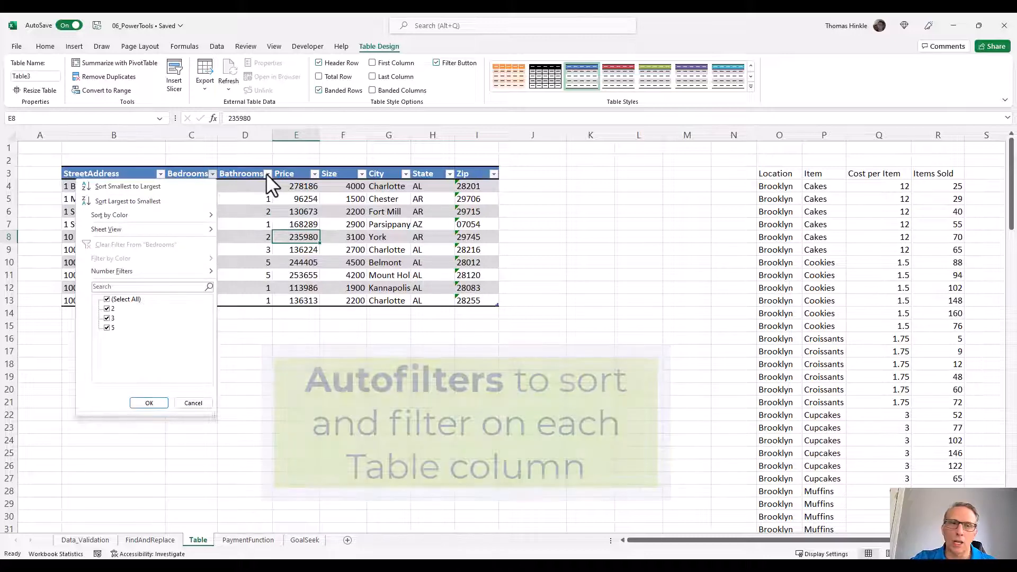
left_click(266, 173)
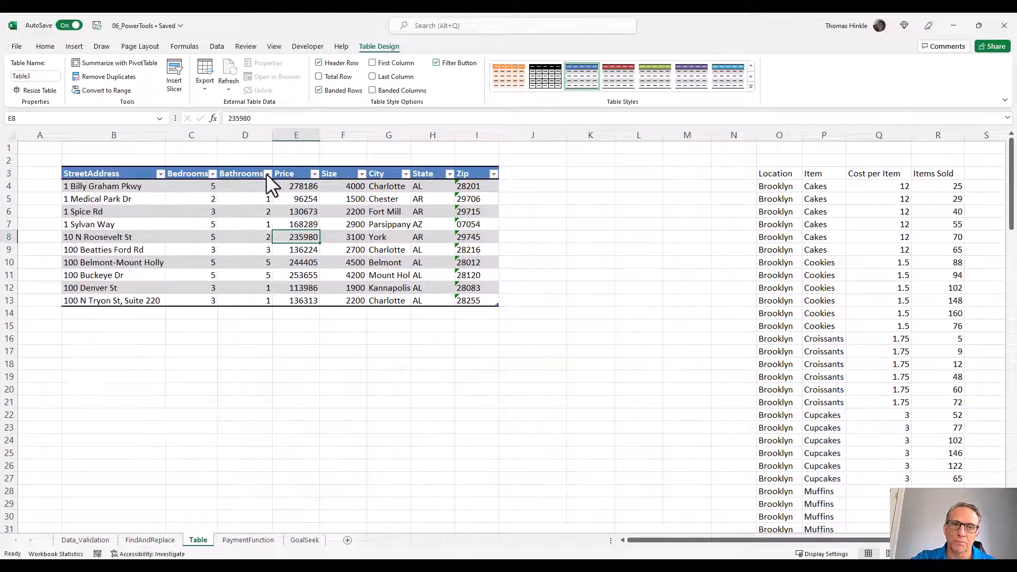
Examine how the column headings behave when moving down the property table with a cell selected inside versus outside it.
left_click(213, 212)
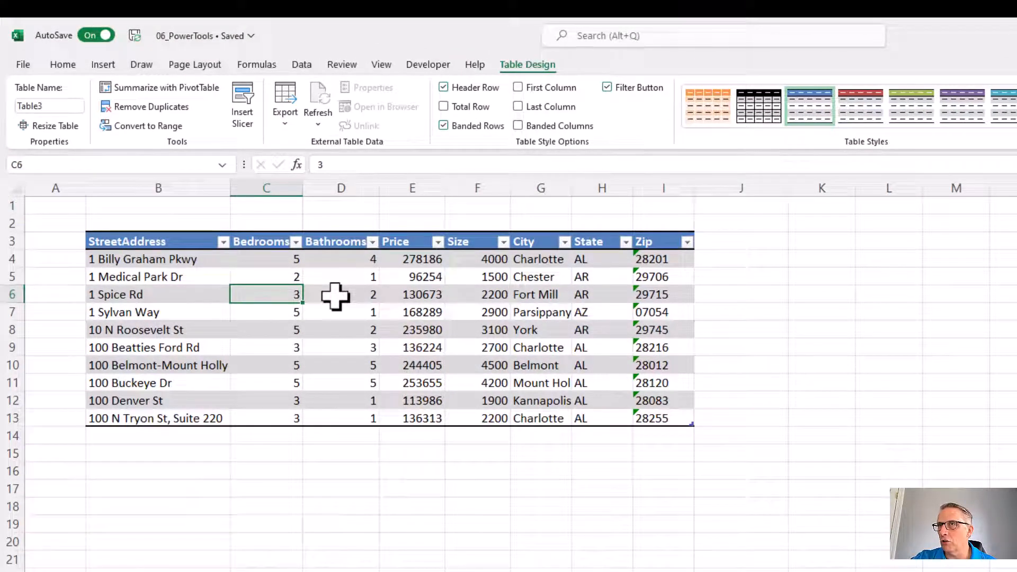
scroll(334, 290, "down", 1)
scroll(334, 291, "down", 1)
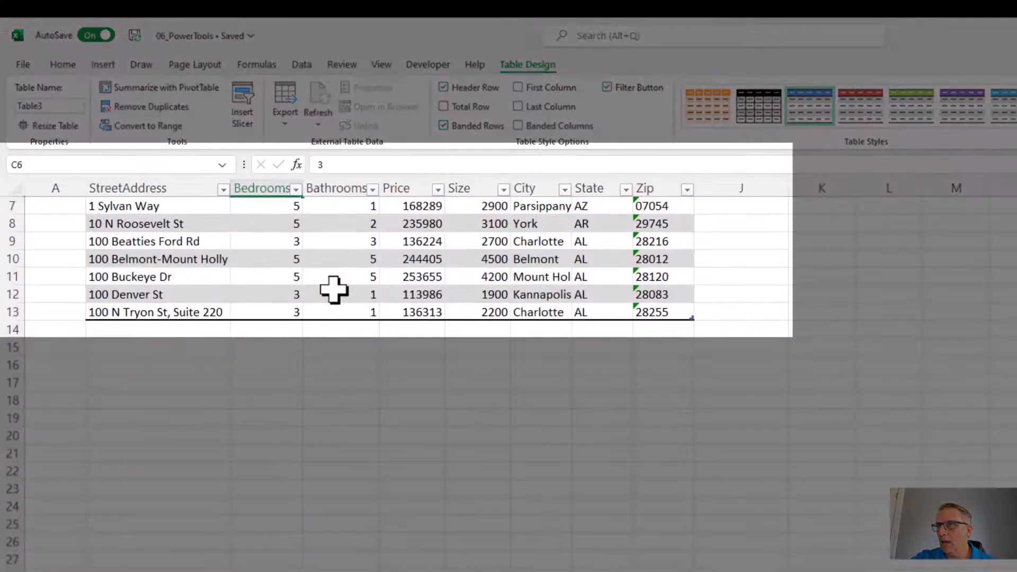
scroll(334, 290, "down", 1)
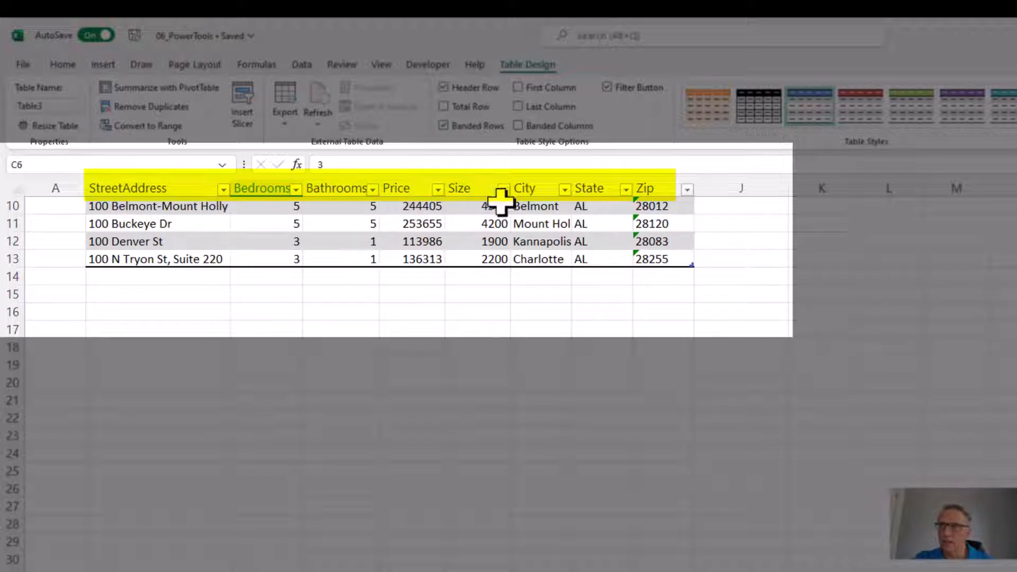
scroll(456, 223, "down", 1)
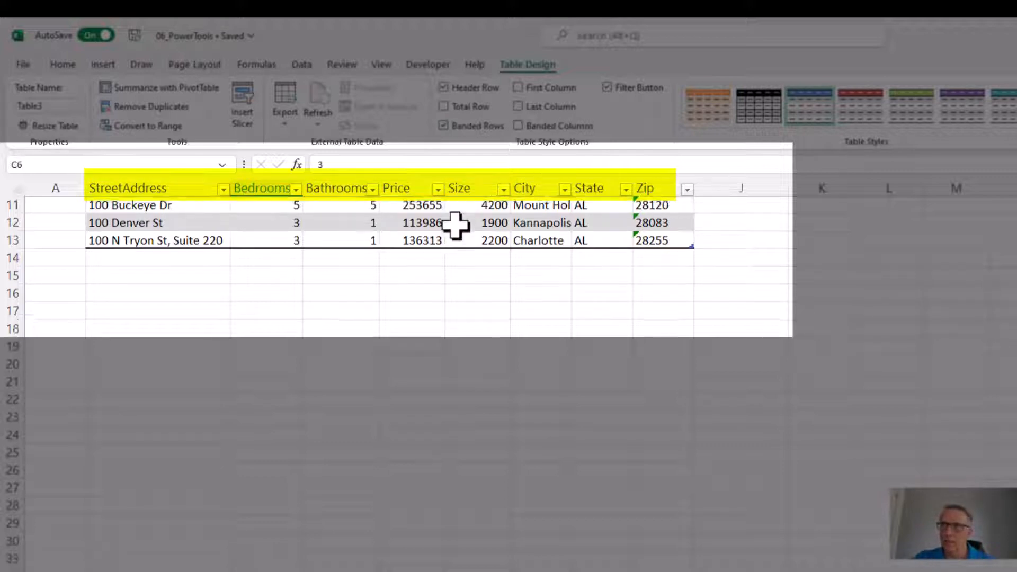
scroll(454, 225, "up", 1)
scroll(456, 223, "up", 4)
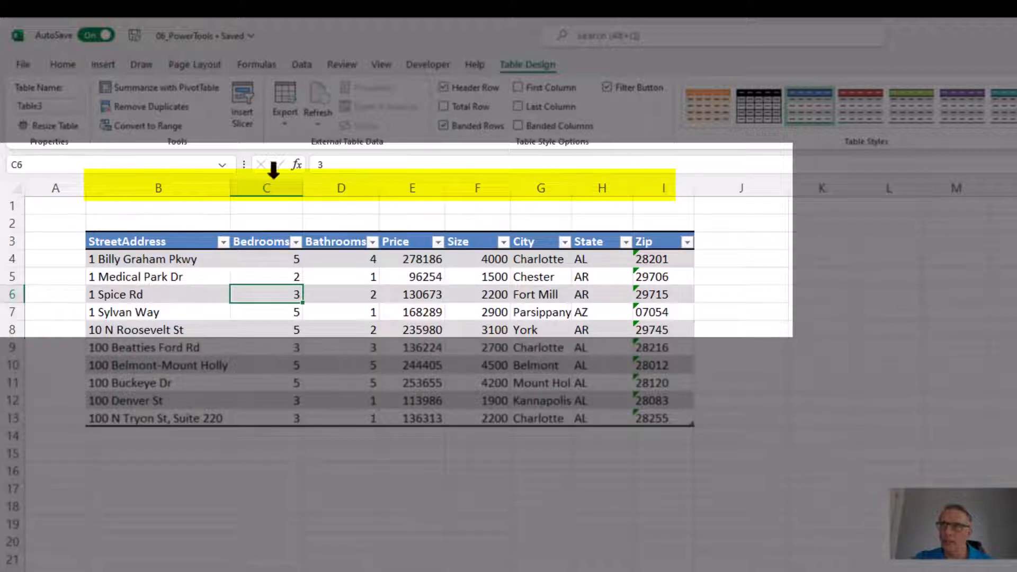
scroll(269, 247, "down", 6)
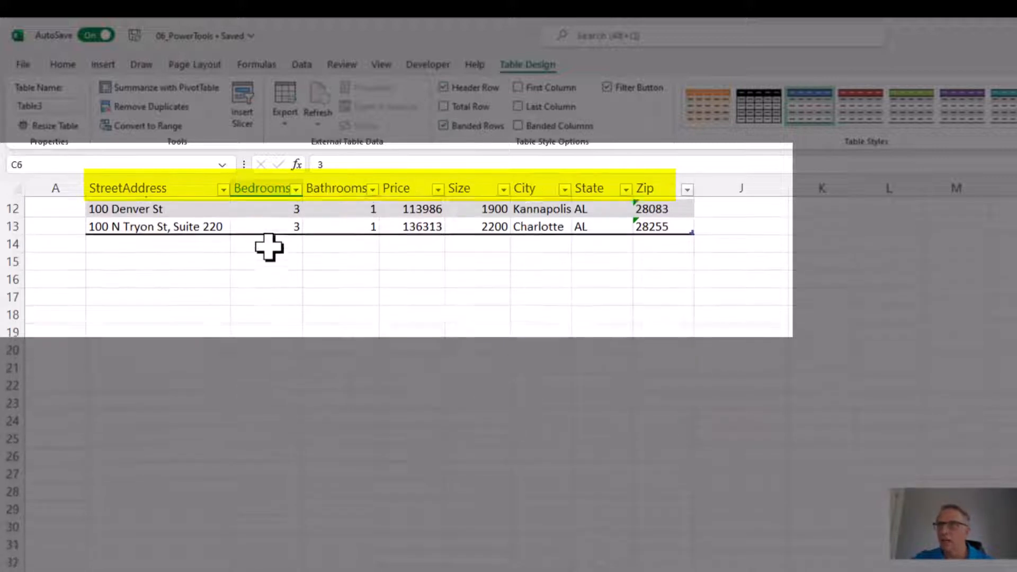
scroll(269, 247, "up", 6)
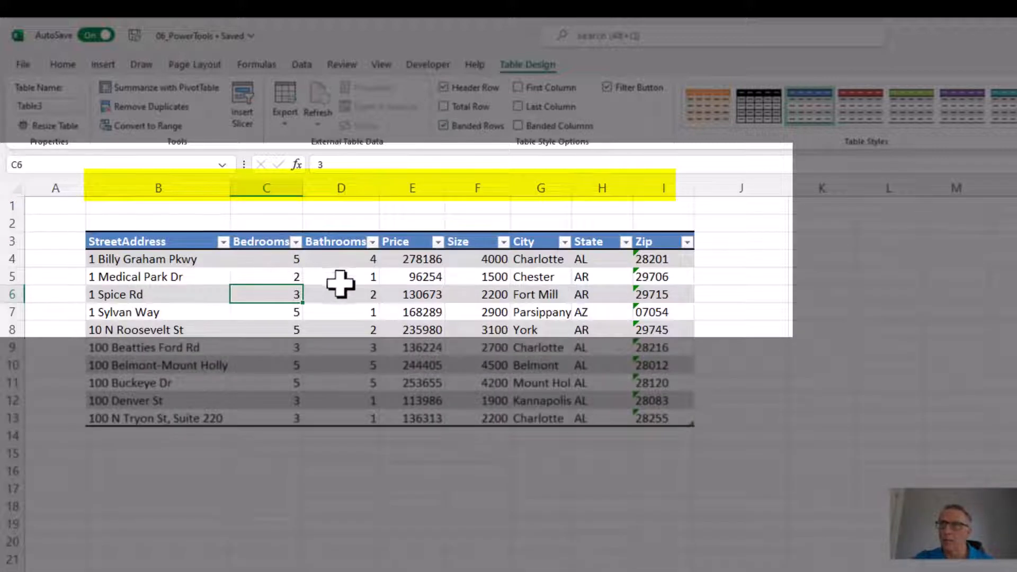
scroll(348, 292, "down", 2)
left_click(340, 261)
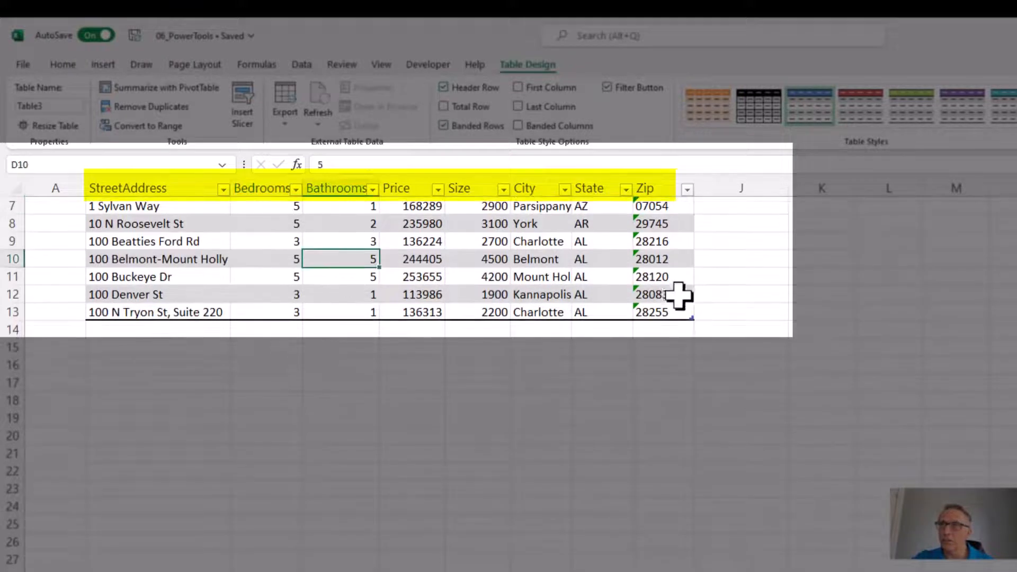
left_click(756, 296)
left_click(867, 301)
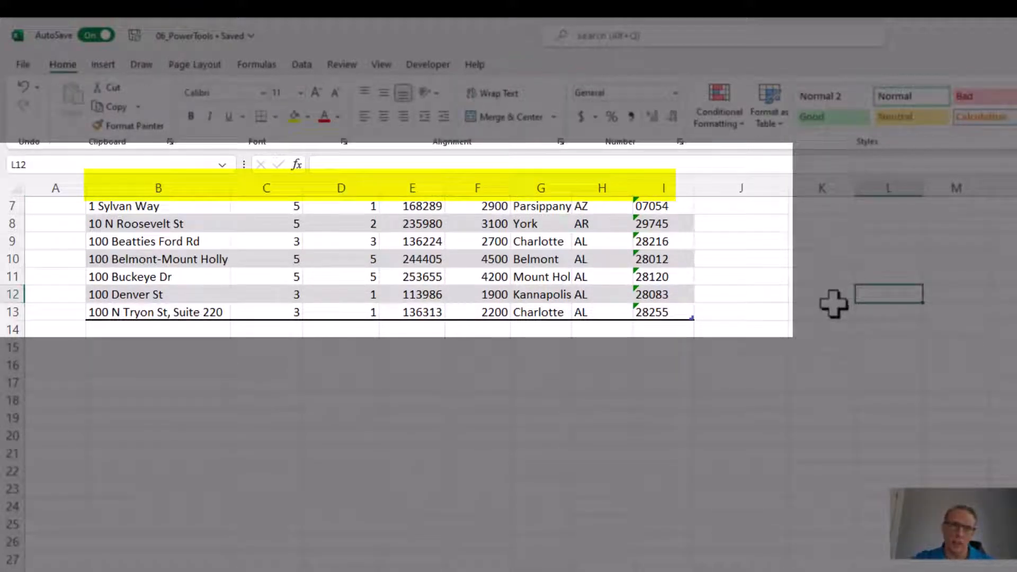
left_click(340, 258)
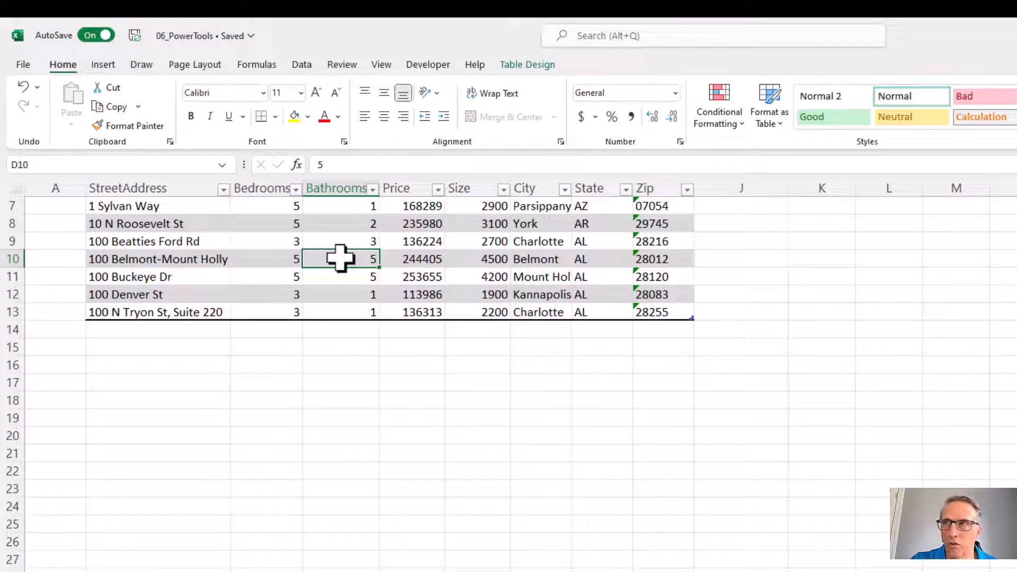
scroll(322, 269, "up", 2)
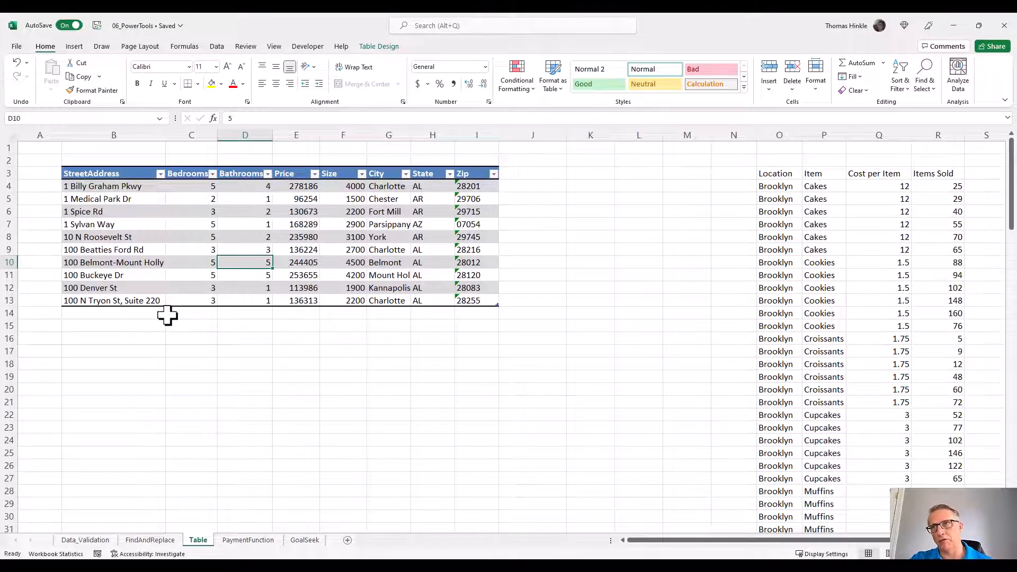
Add a totals row to the property table.
left_click(192, 287)
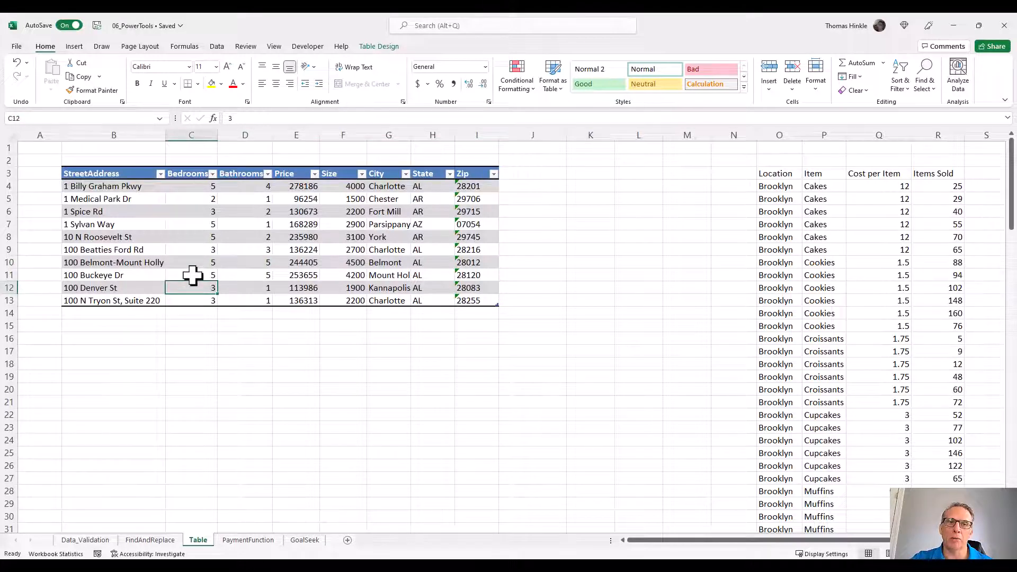
right_click(242, 274)
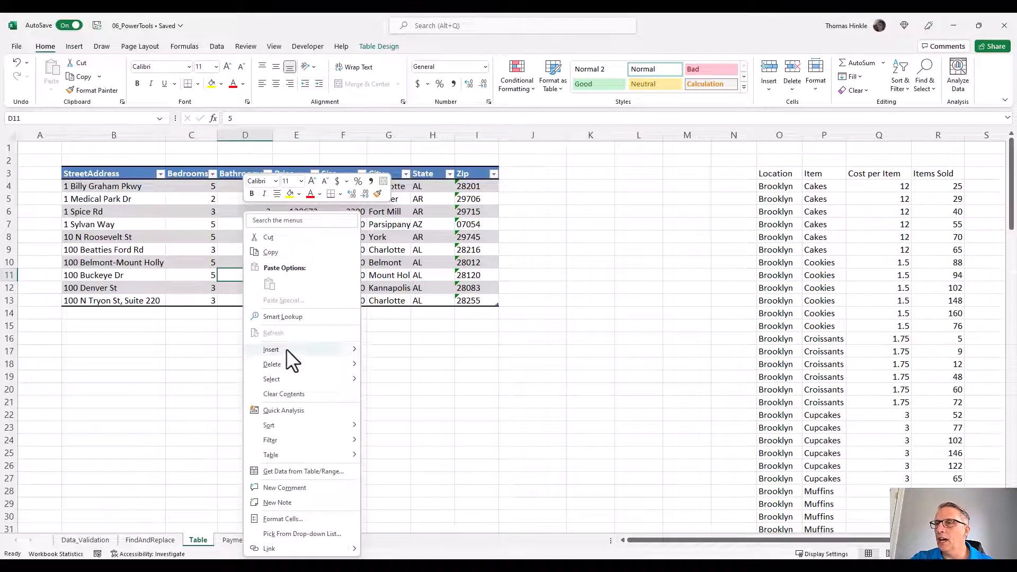
mouse_move(287, 456)
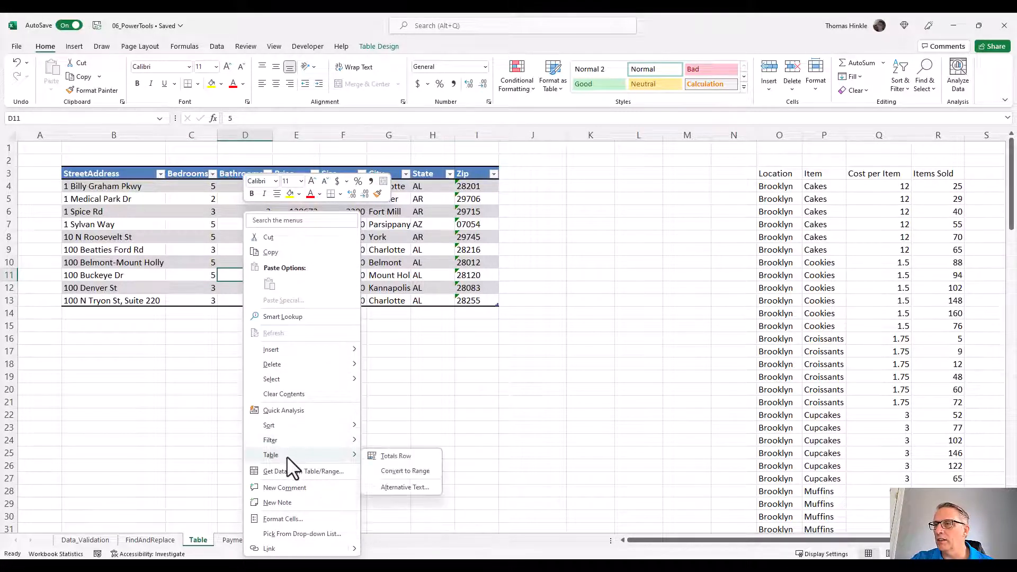
left_click(404, 457)
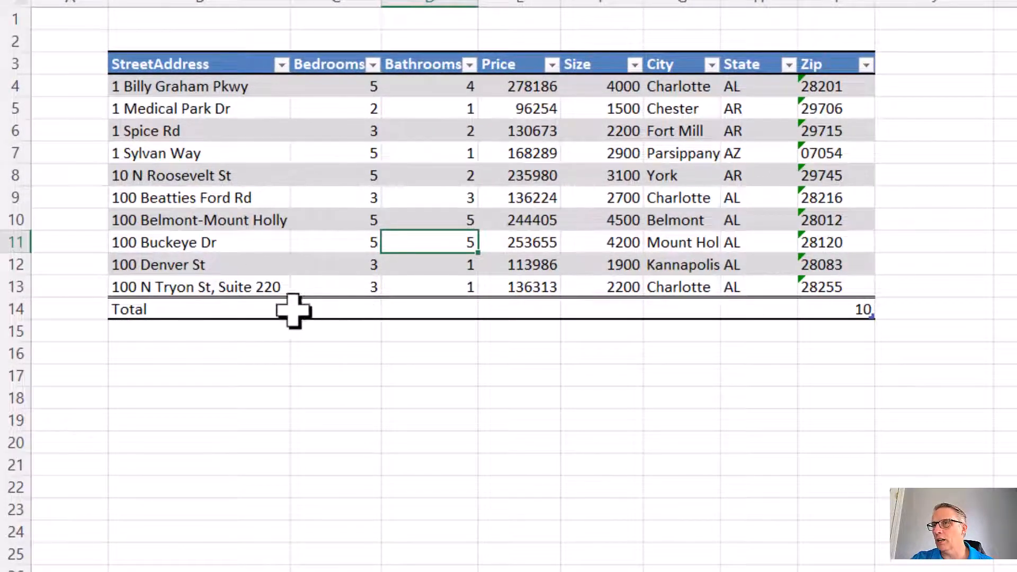
In the totals row, set the Bedrooms column to Max and the Bathrooms column to Min.
left_click(321, 312)
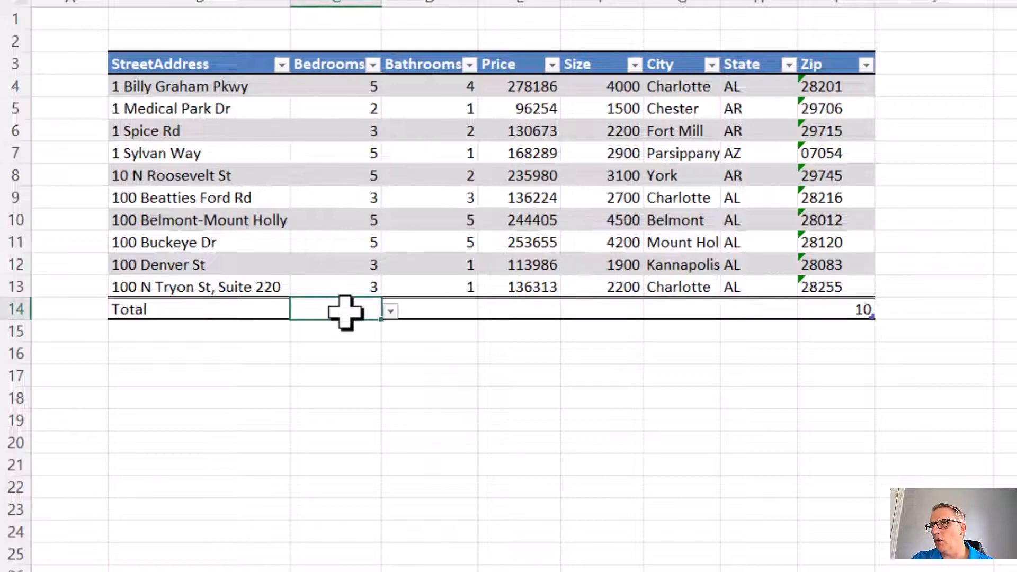
left_click(391, 312)
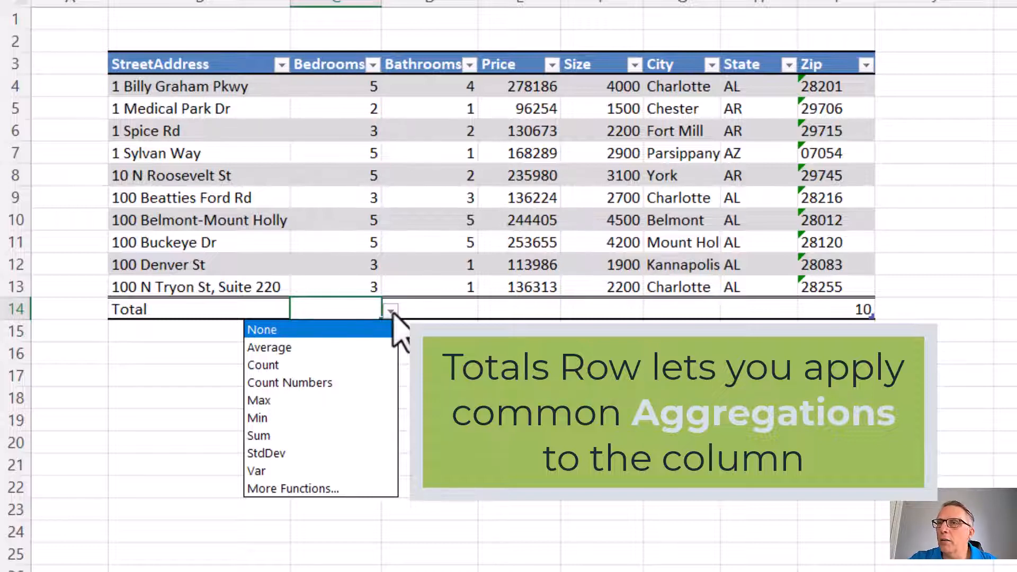
left_click(309, 401)
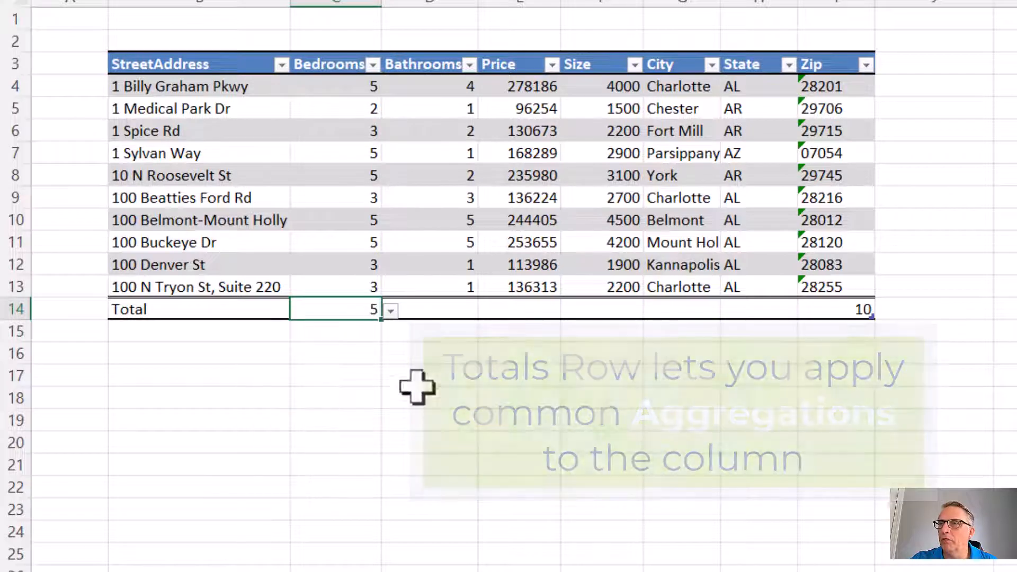
left_click(464, 314)
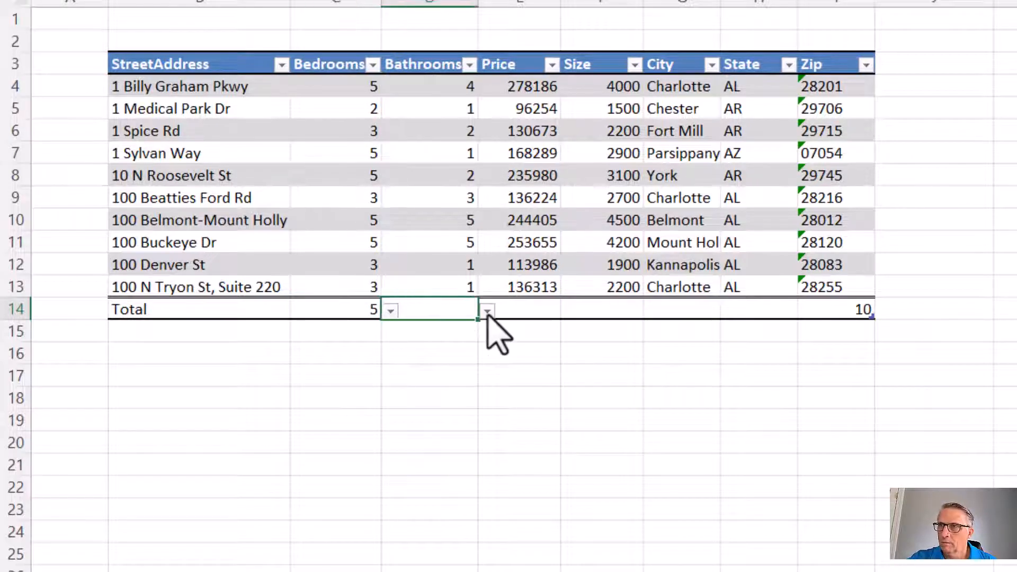
left_click(487, 311)
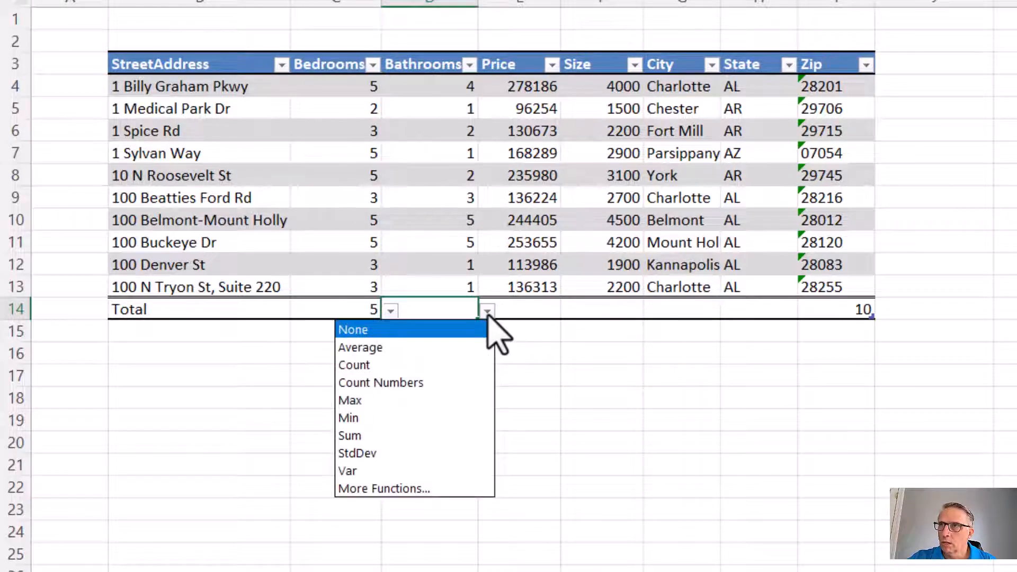
left_click(425, 418)
In the totals row, set the Price column to Average and the StreetAddress column to Count.
left_click(522, 310)
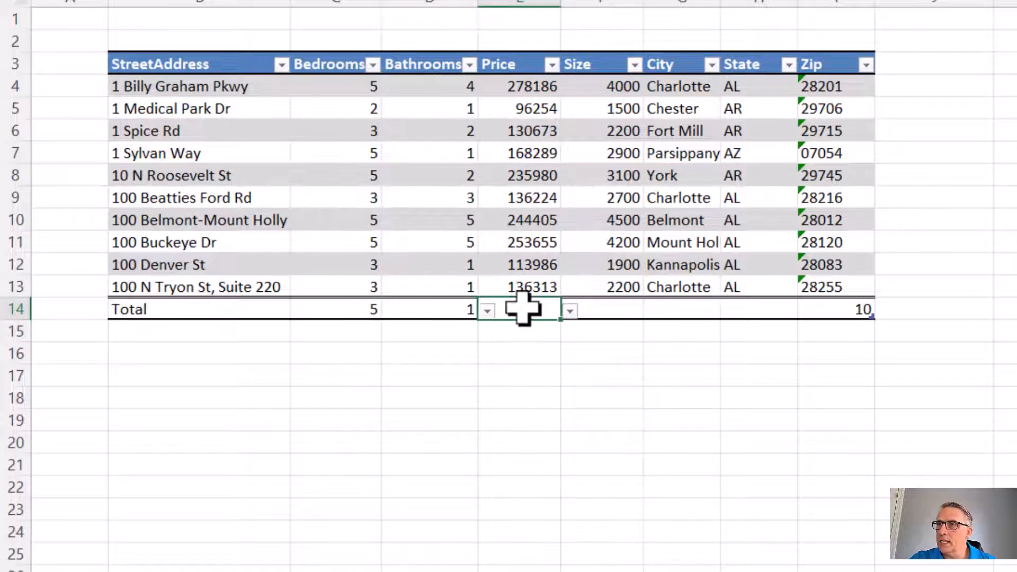
left_click(570, 311)
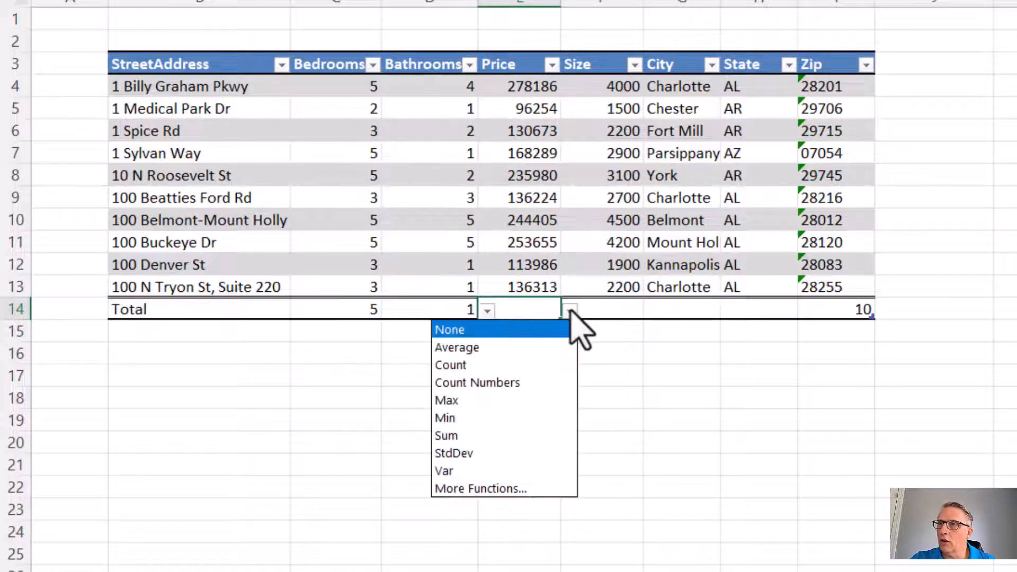
left_click(546, 348)
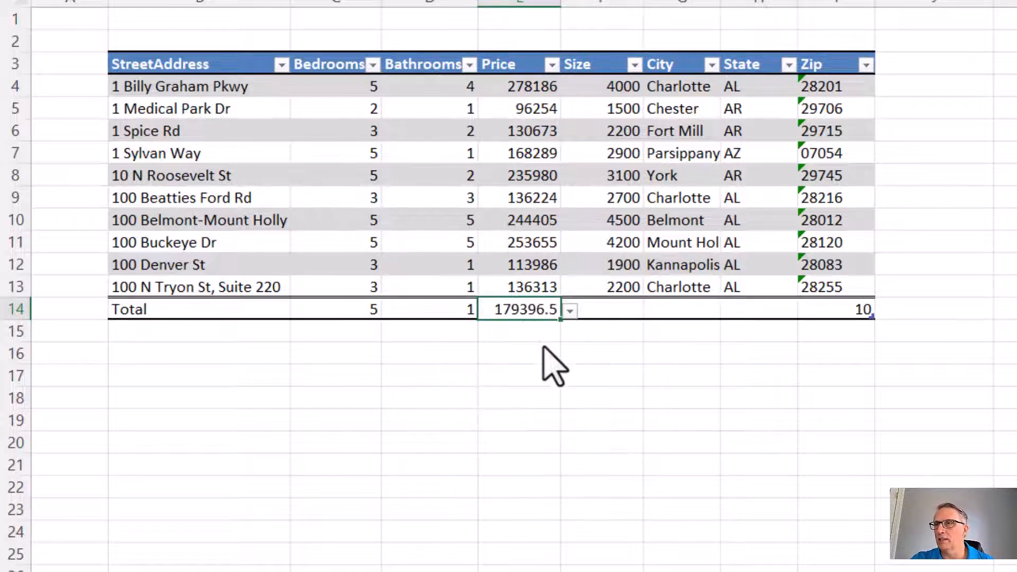
left_click(259, 309)
left_click(300, 311)
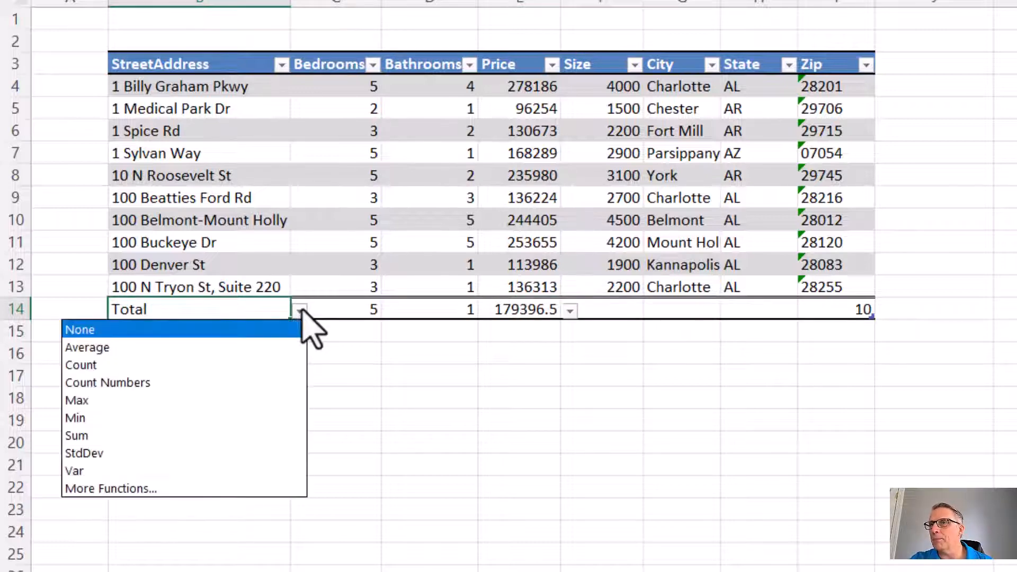
left_click(216, 364)
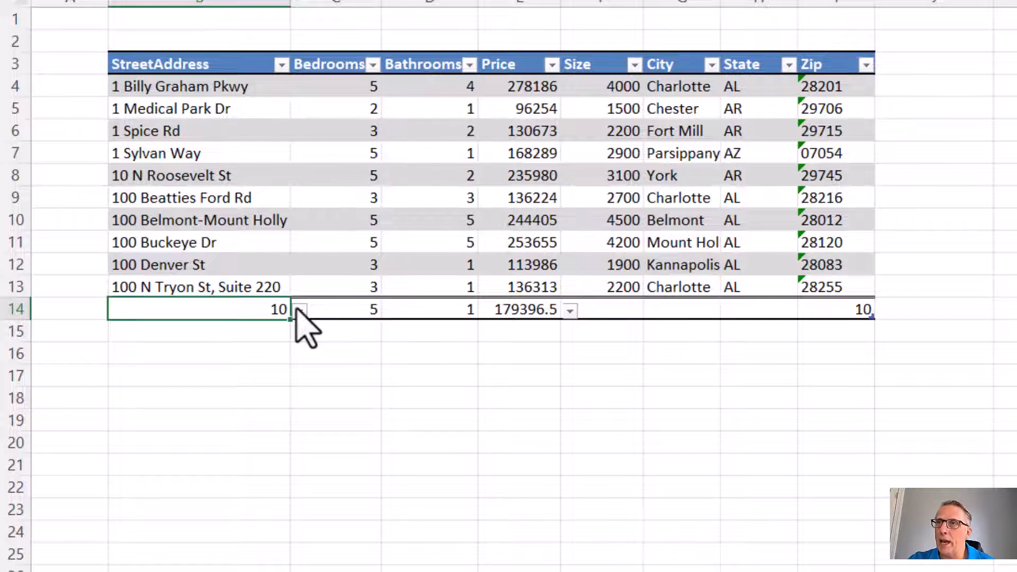
left_click(267, 221)
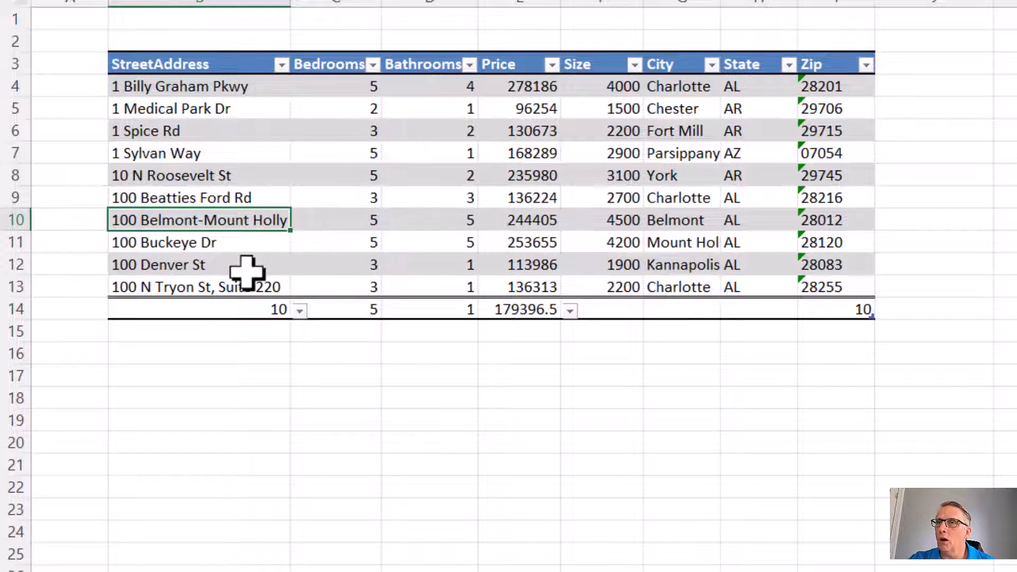
left_click(245, 287)
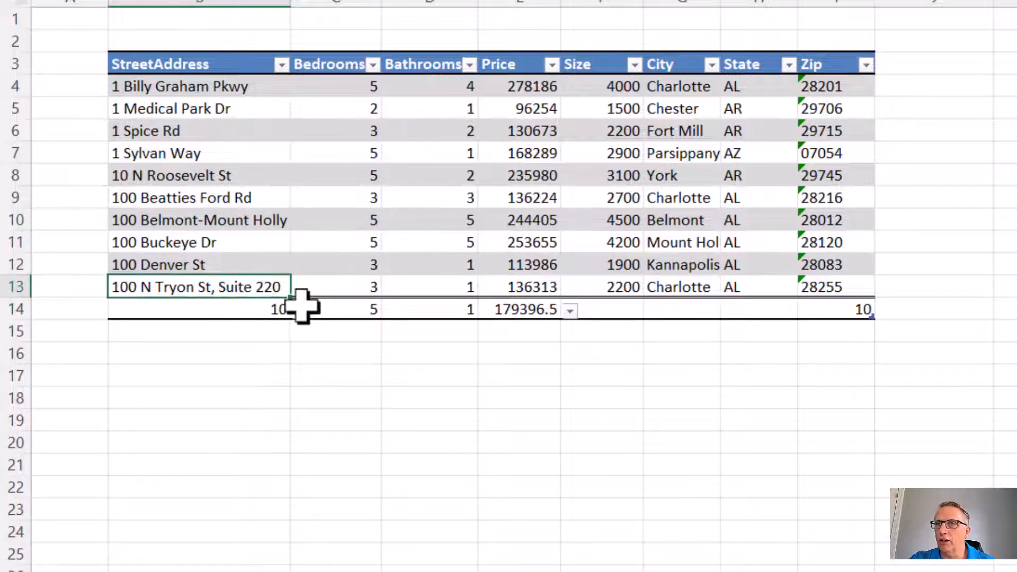
Add a blank record row below the 100 N Tryon St entry, above the property table's totals row.
key("Tab")
key("Tab")
key("Tab")
key("Tab")
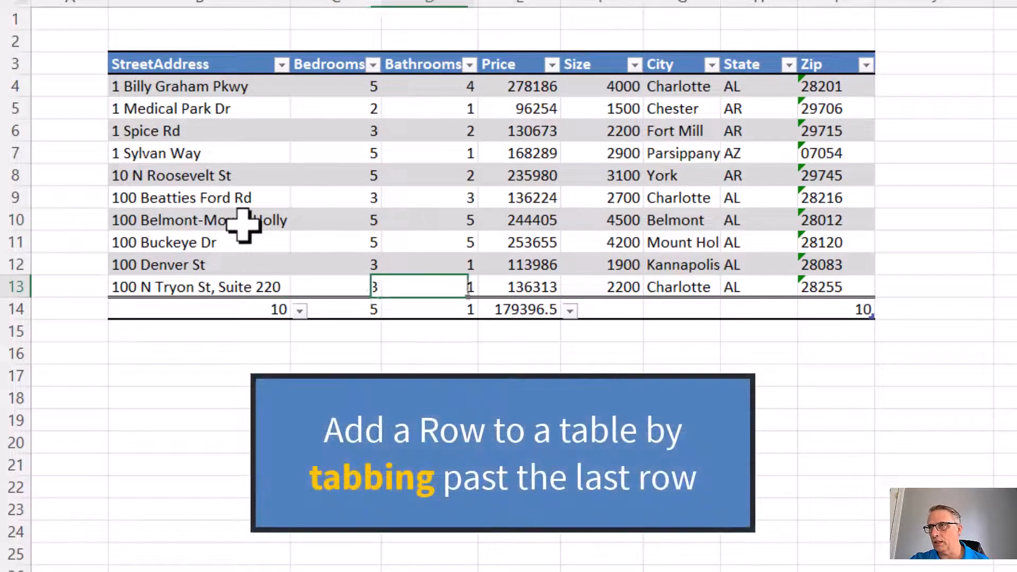
key("Tab")
key("Tab")
key("Tab")
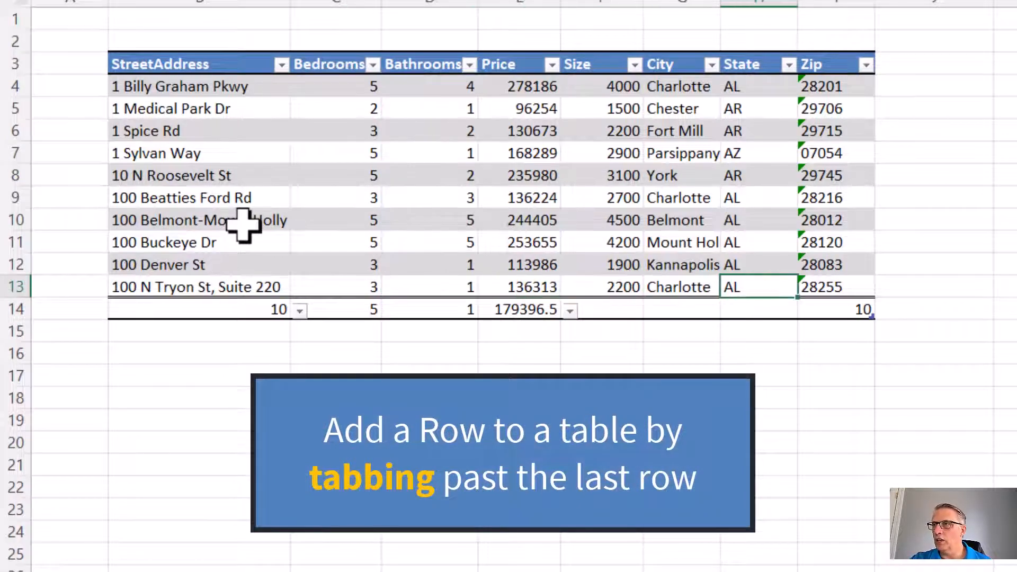
key("Tab")
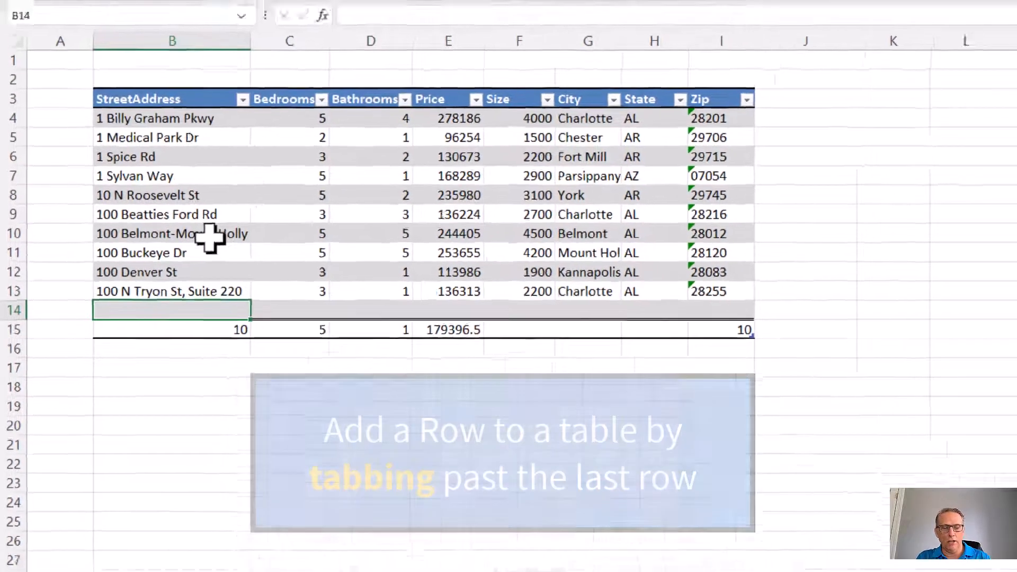
In the new property row, enter the street address, 3 bedrooms, 3 bathrooms and a price of 250000.
type("2228 viking Drive")
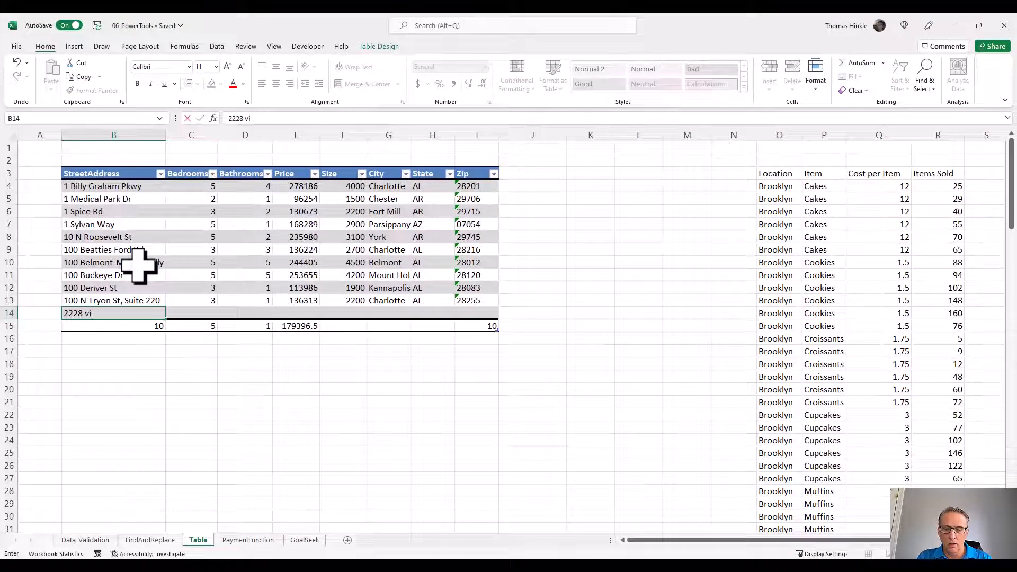
key("Tab")
type("3")
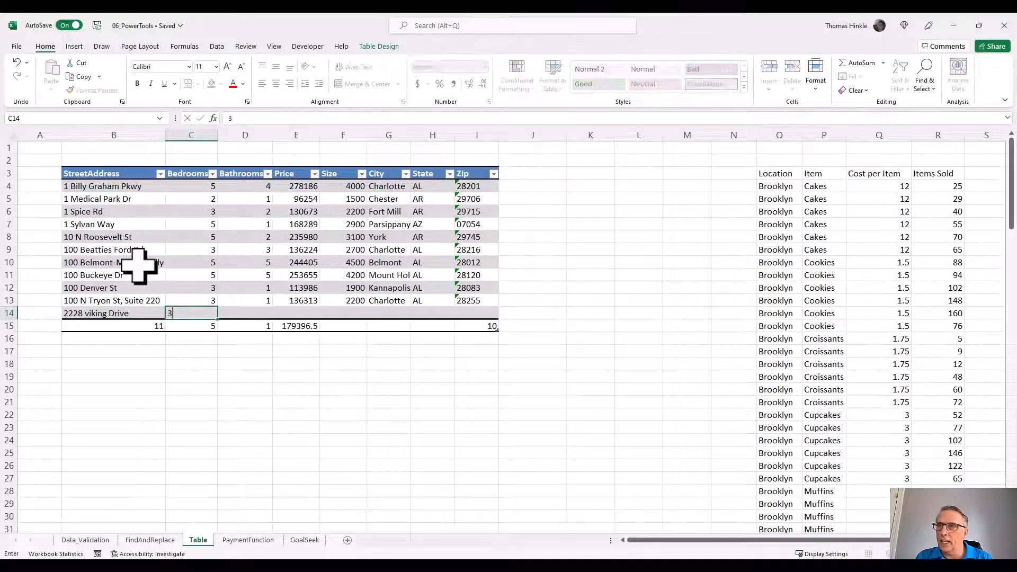
key("Tab")
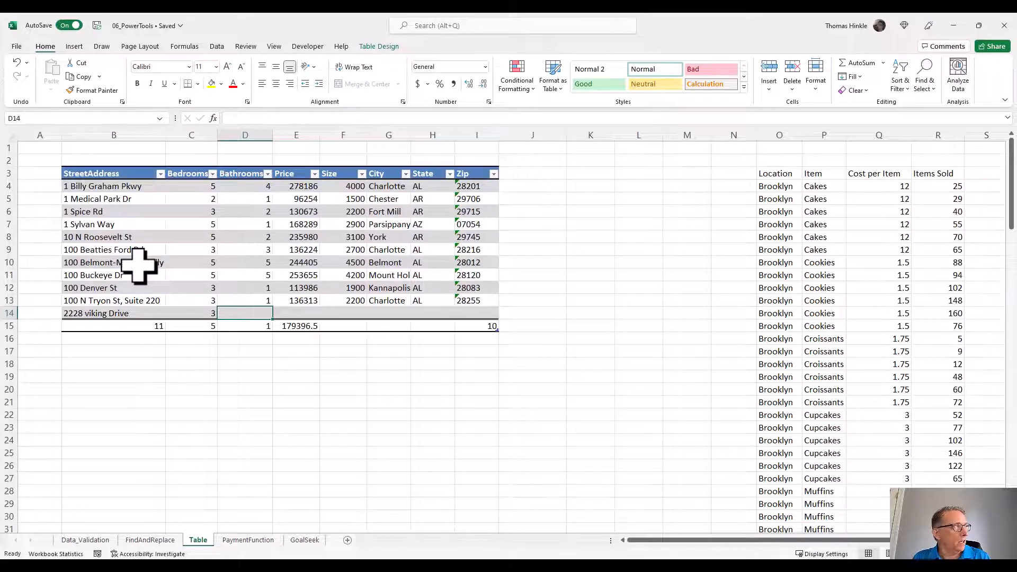
type("3")
key("Tab")
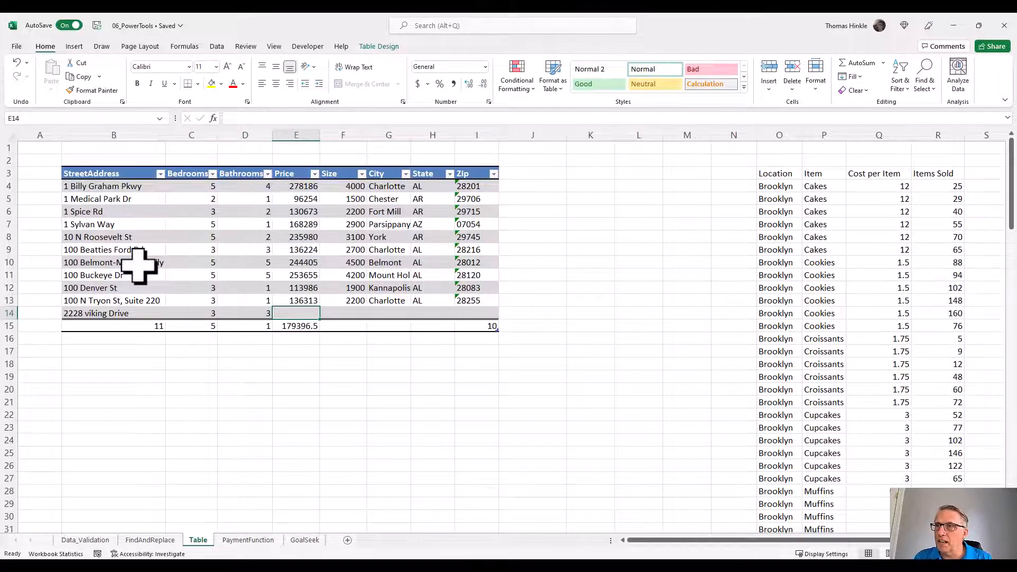
type("250000")
key("Tab")
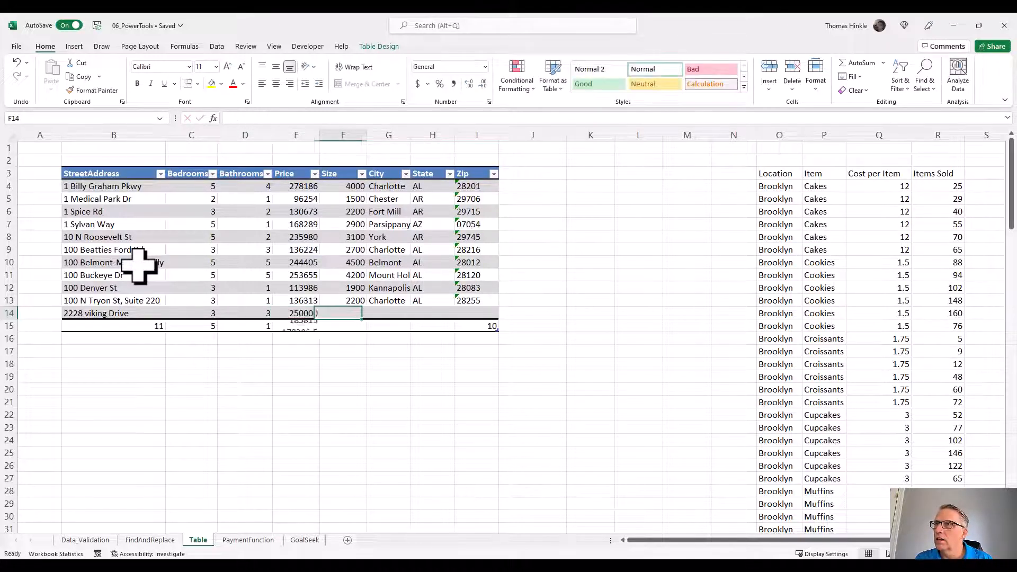
Complete the new property row with size 2500, city rochester, state MN and the zip code.
type("2500")
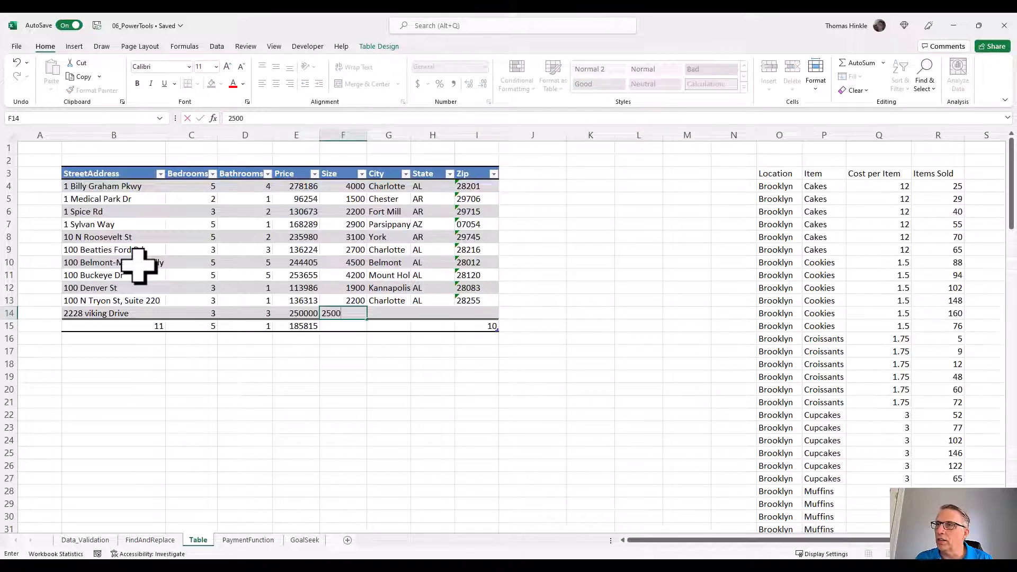
key("Tab")
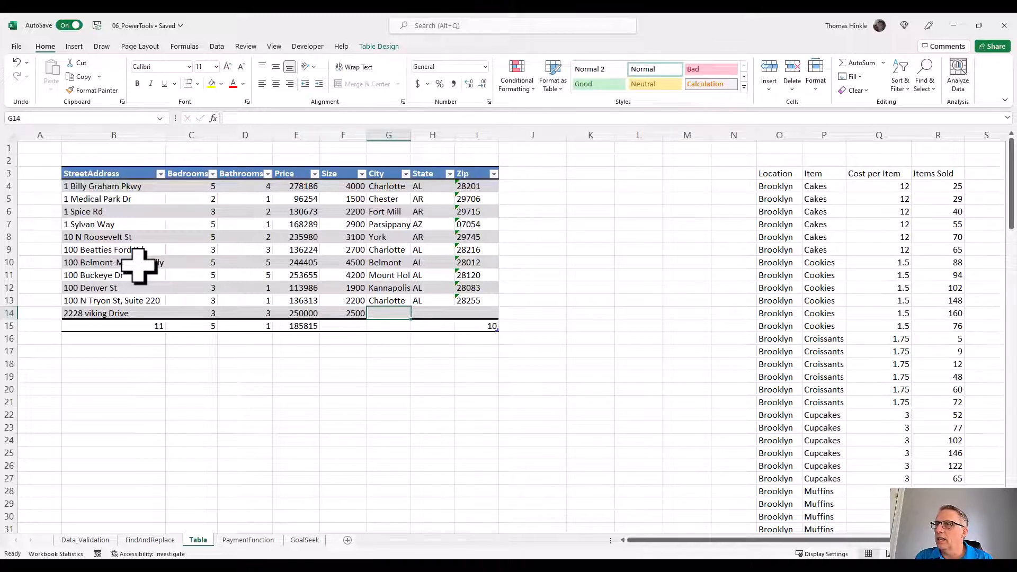
type("rochester")
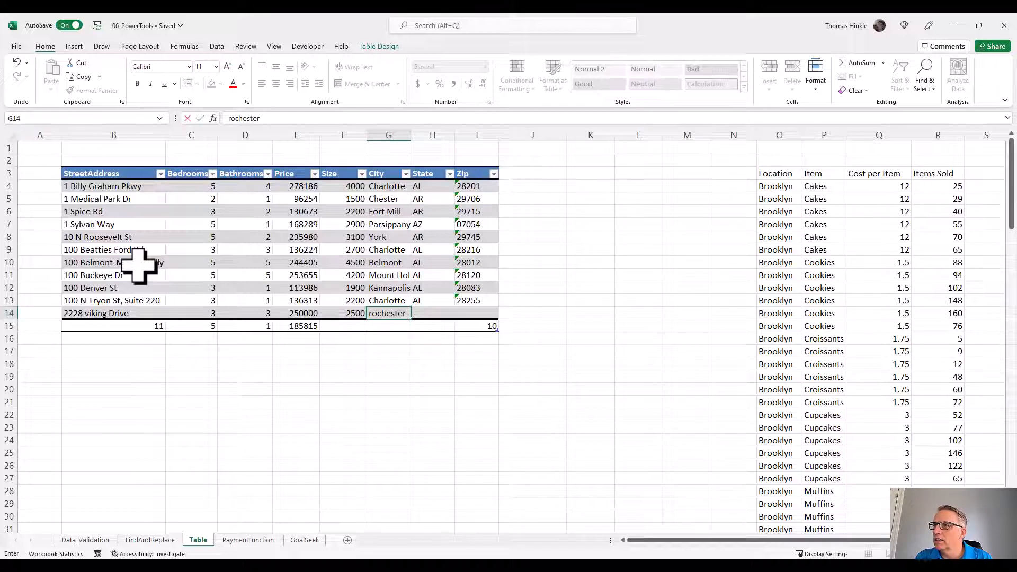
key("Tab")
type("MN")
key("Tab")
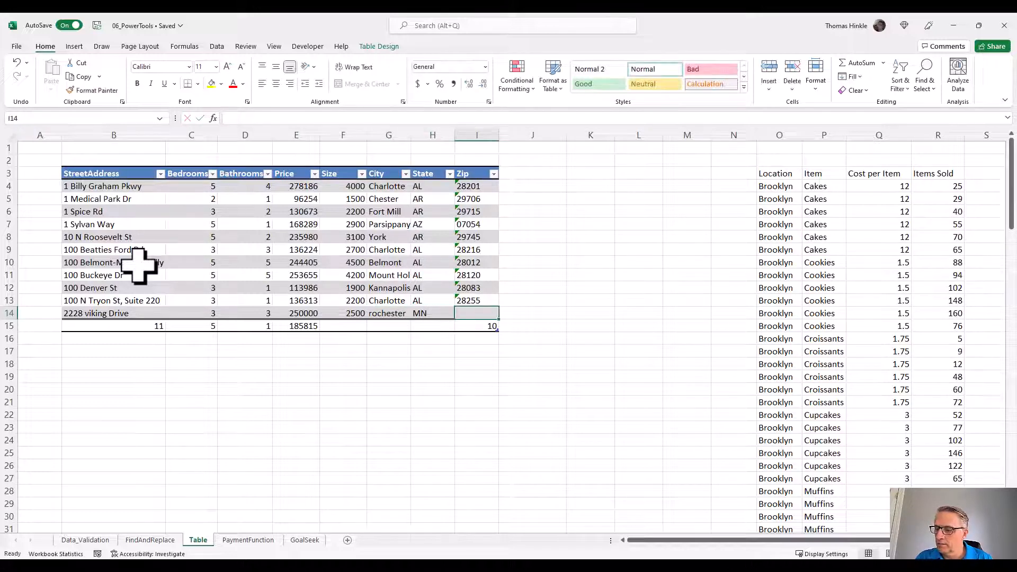
type("55")
type("901")
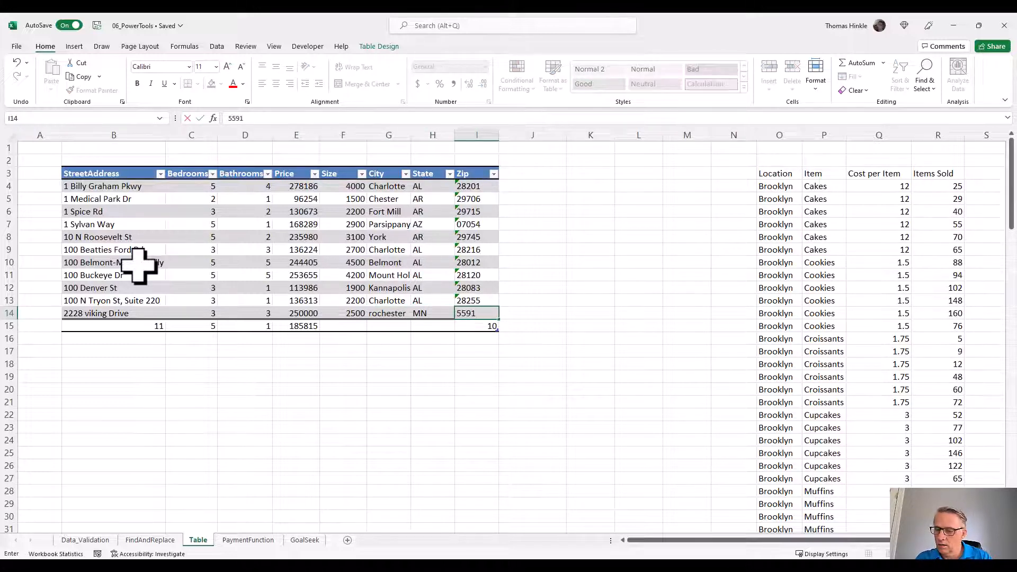
key("BackSpace")
type("01")
key("Return")
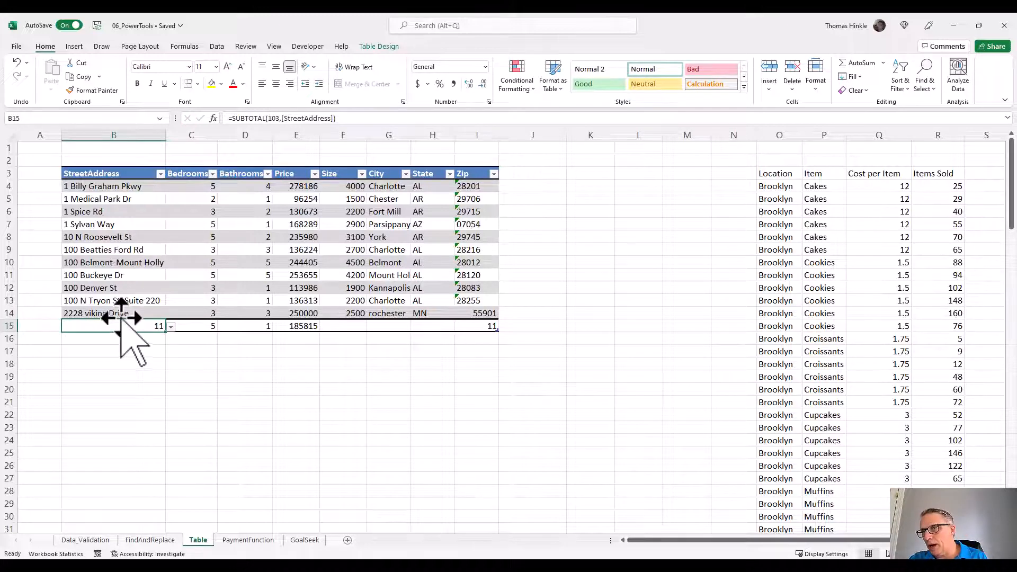
left_click(190, 337)
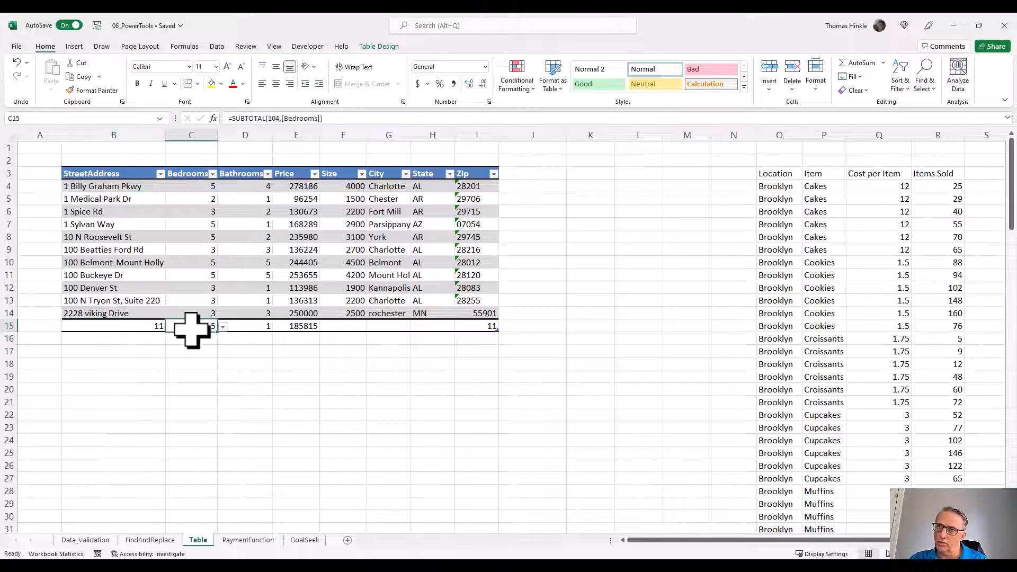
left_click(279, 337)
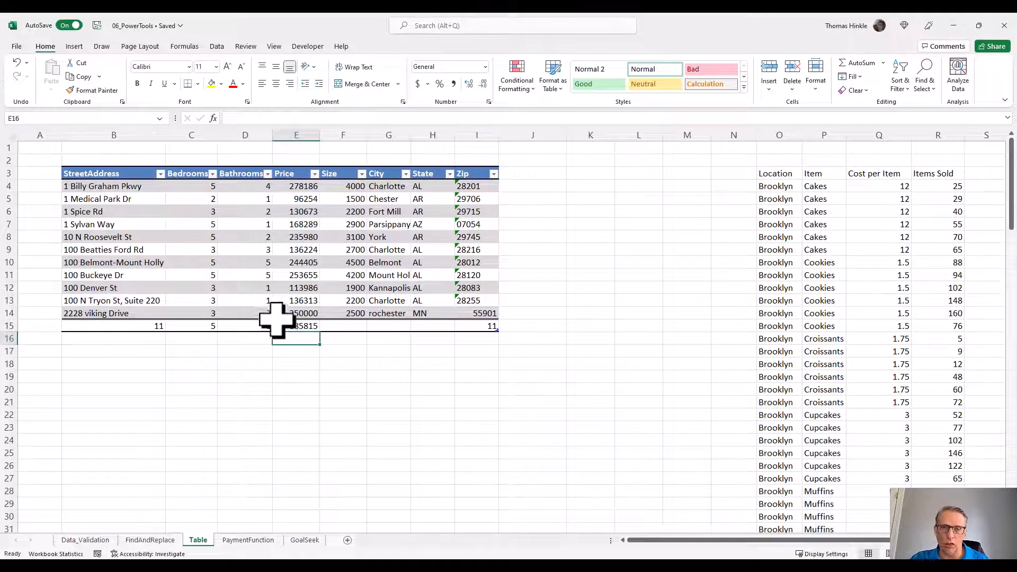
left_click(302, 262)
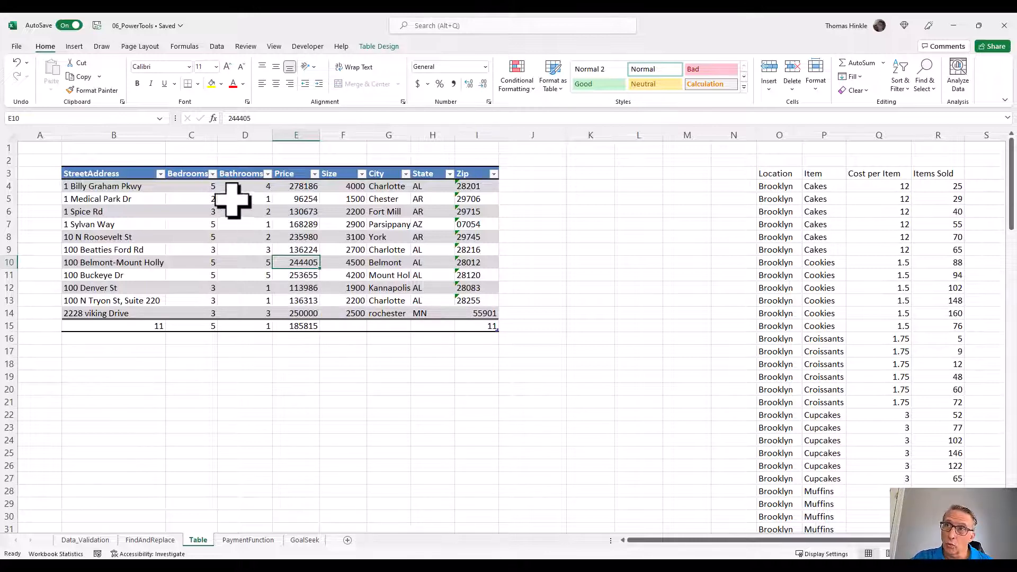
left_click(292, 190)
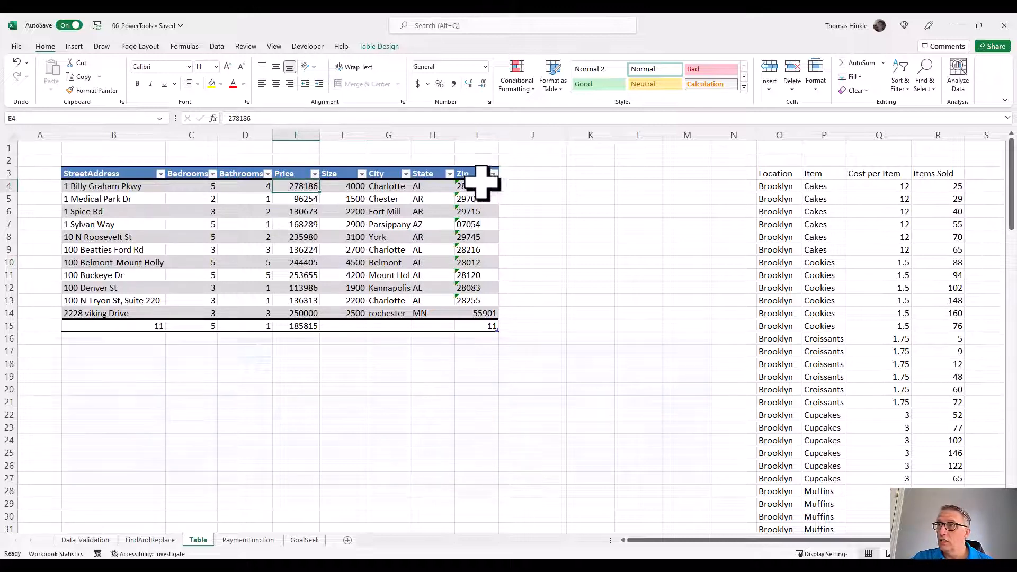
Add a Price/Sq Ft column directly after the Zip column of the property table.
left_click(519, 174)
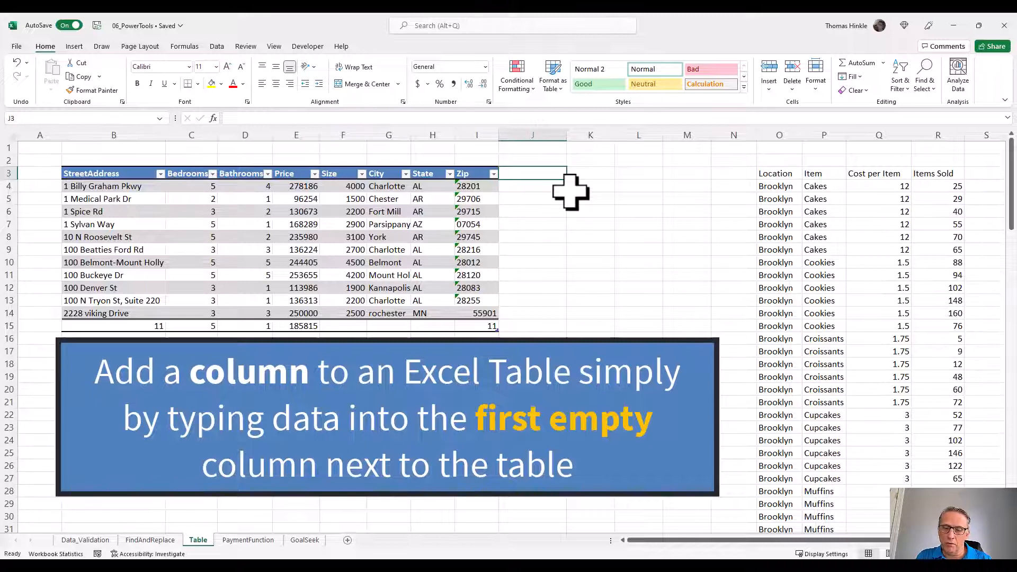
type("Price/Sq Ft")
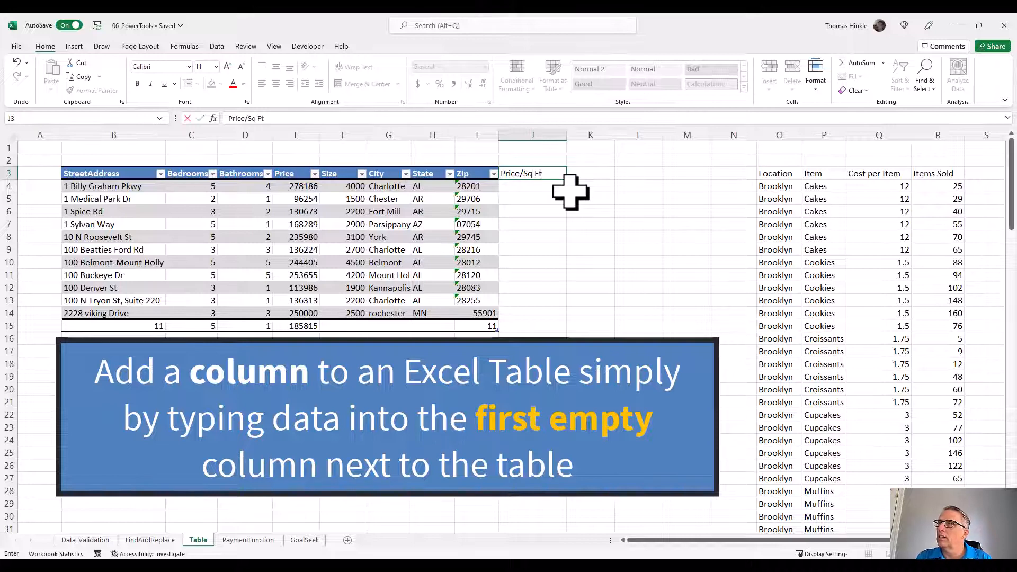
key("Return")
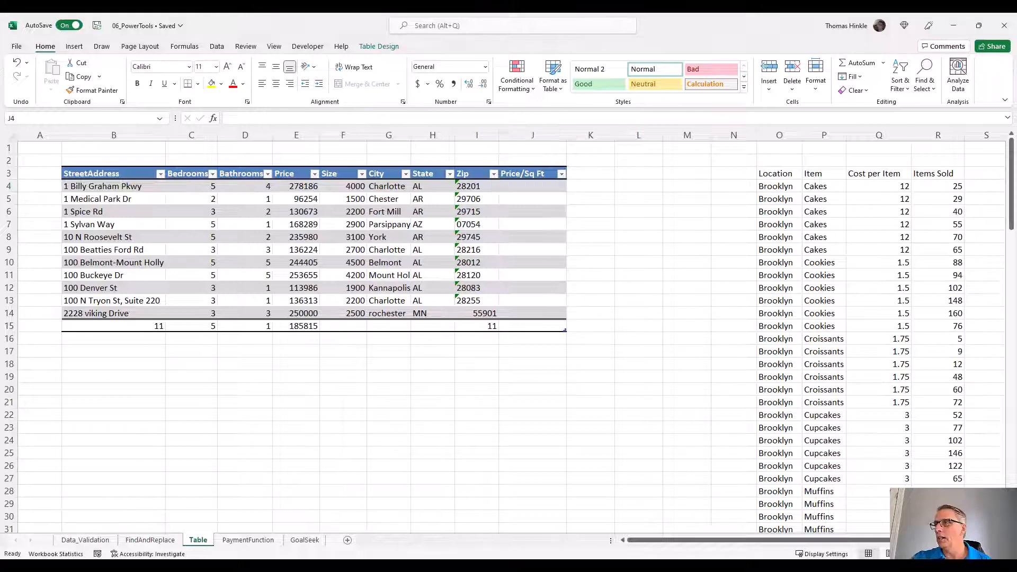
left_click(528, 187)
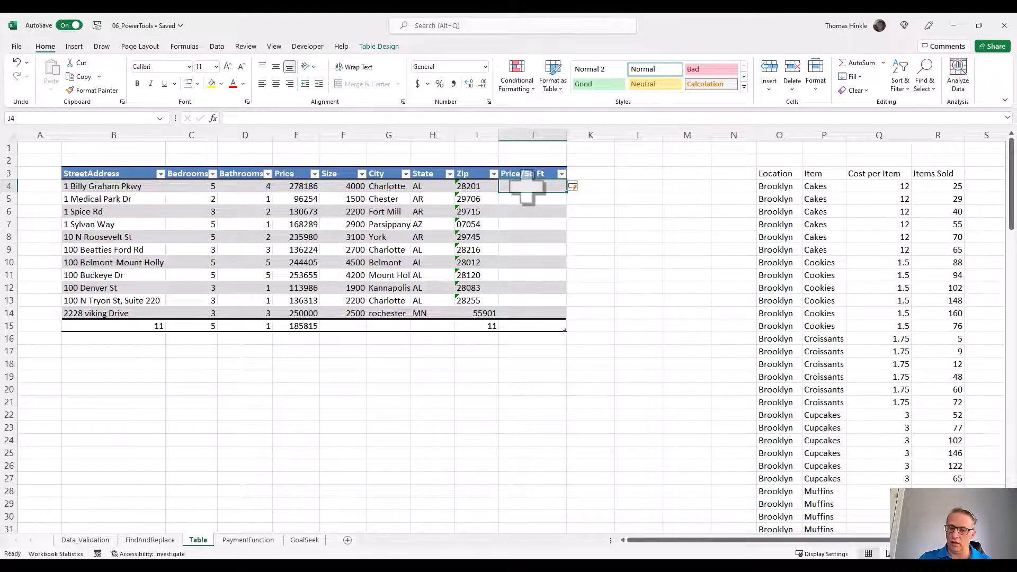
type("=")
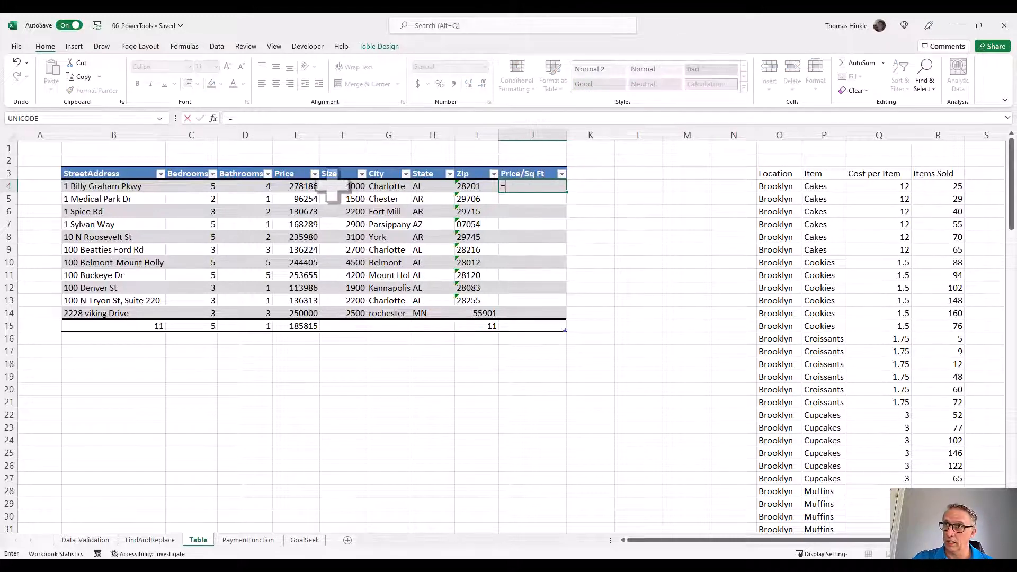
left_click(302, 186)
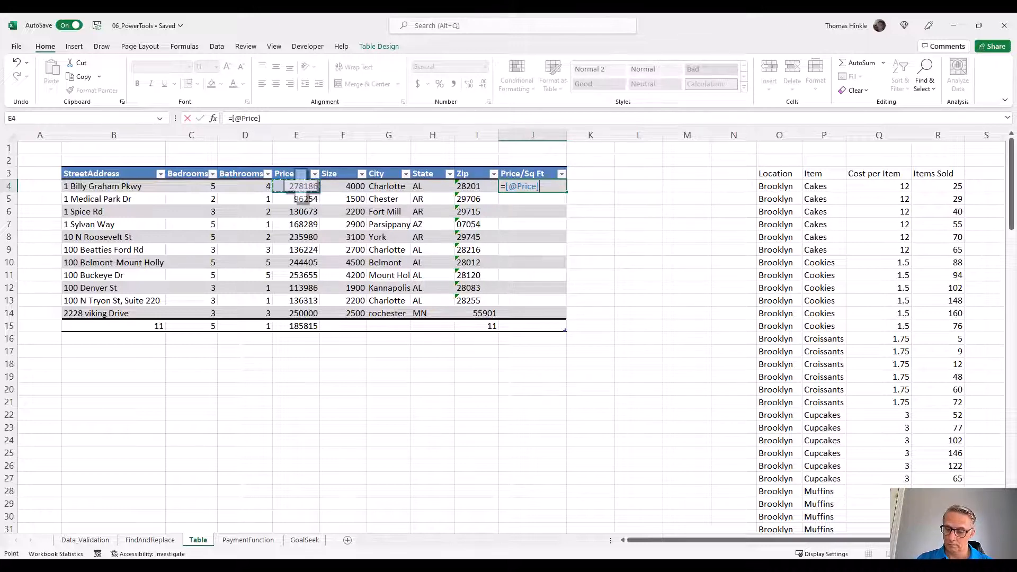
type("/")
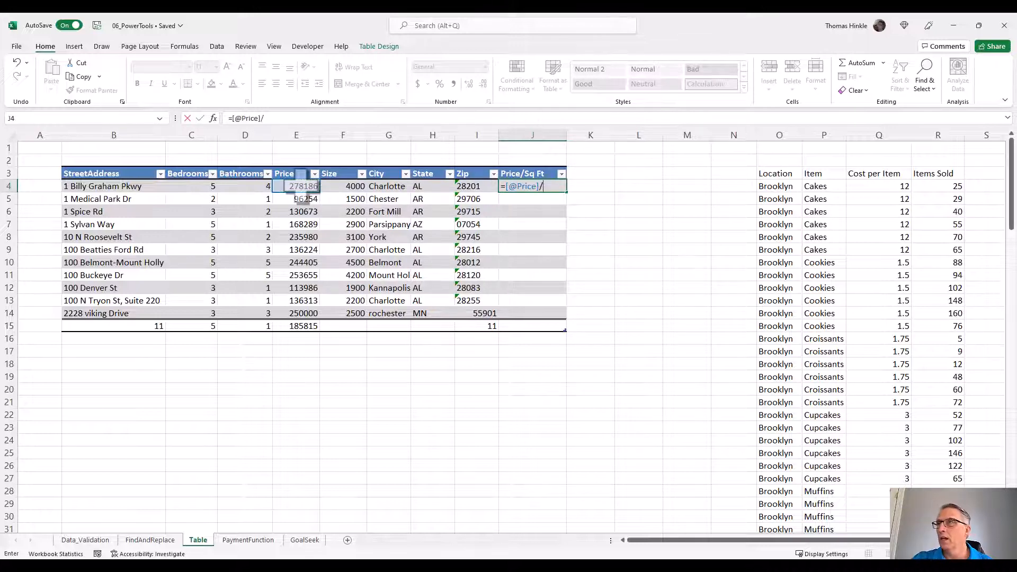
left_click(344, 188)
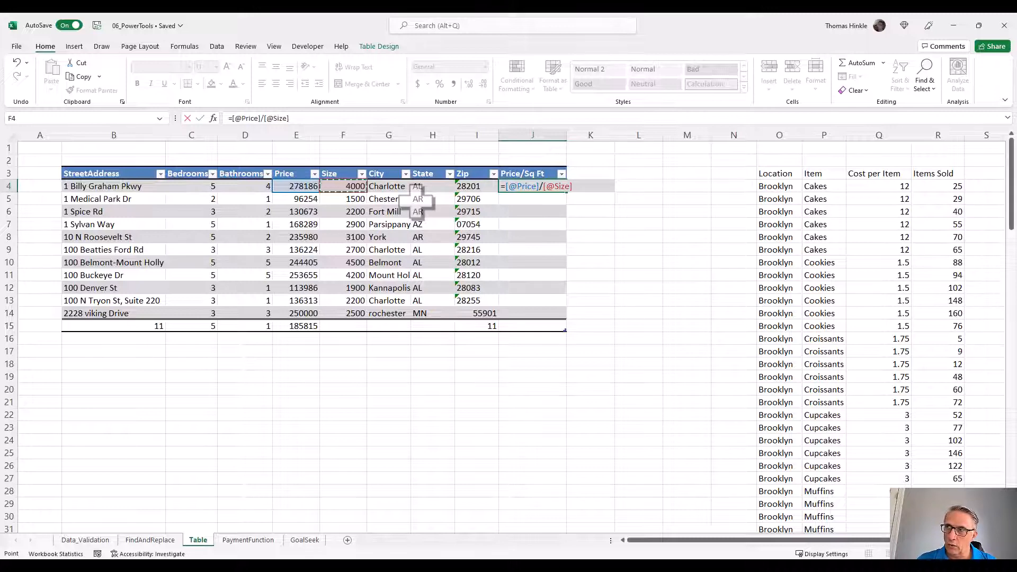
key("Return")
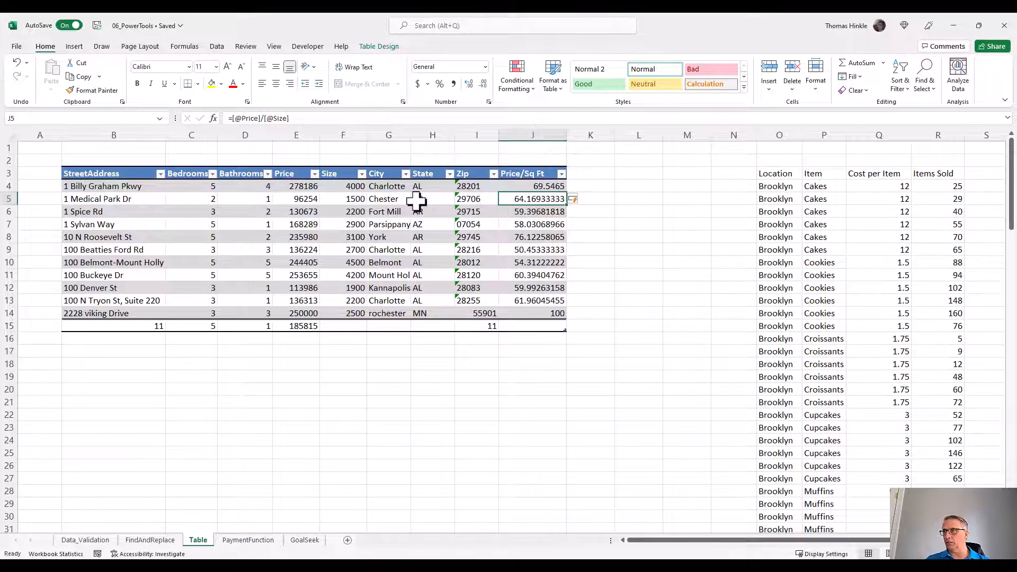
Examine the extent of the Location and Item sales list from its headings to its last row.
key("Right")
key("Right")
key("Right")
key("Right")
key("Right")
key("Right")
key("Right")
key("Right")
key("Right")
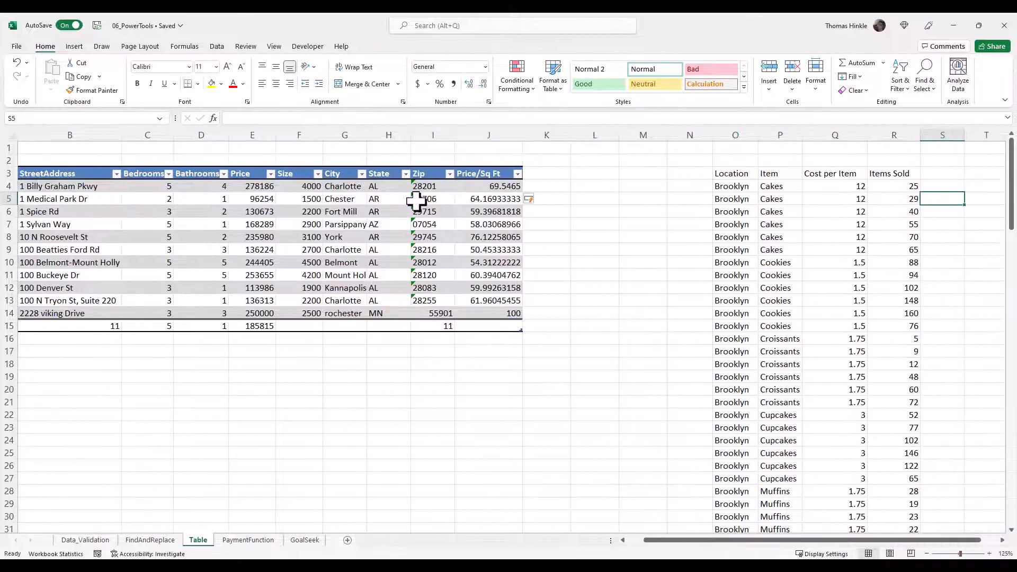
key("Left")
key("Left")
key("Left")
key("Left")
key("ctrl+Down")
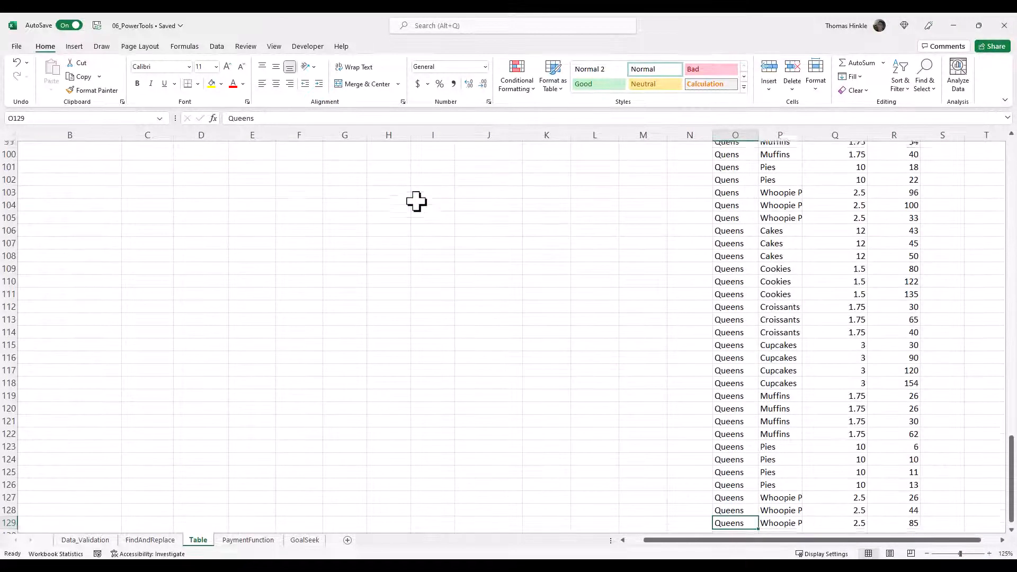
key("Down")
key("Down")
key("Down")
key("Down")
key("Up")
key("Up")
key("Up")
key("Up")
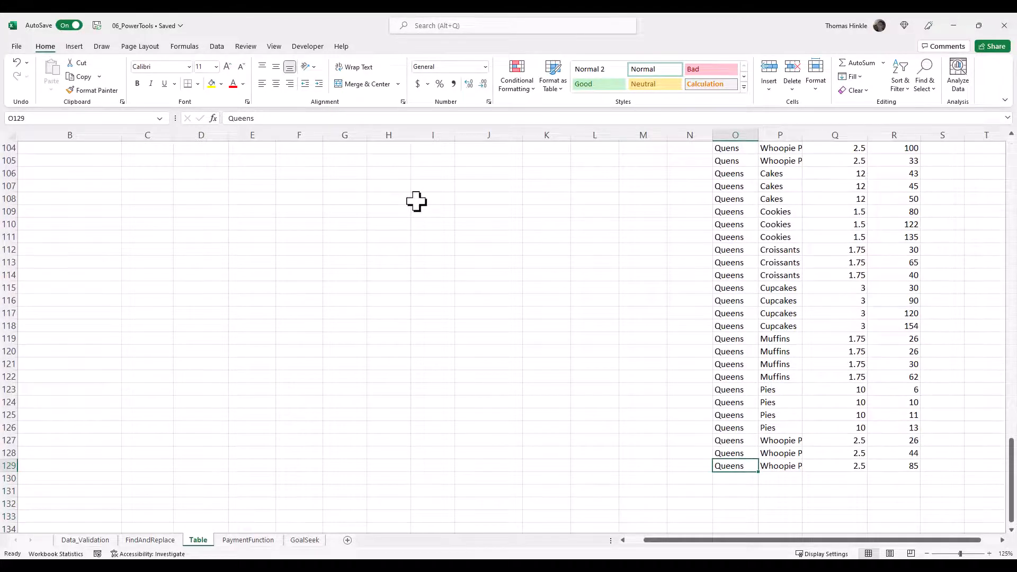
key("ctrl+Up")
key("ctrl+Up")
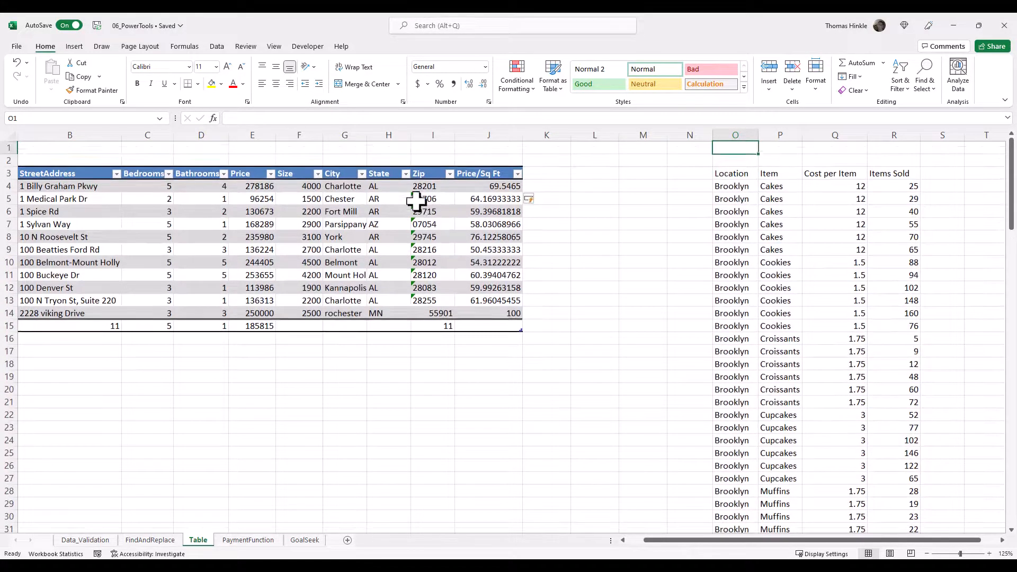
Format the Location and Item sales list, $O$3:$R$129, as a table with headers in a light green style.
left_click_drag(470, 188, 470, 312)
left_click(752, 198)
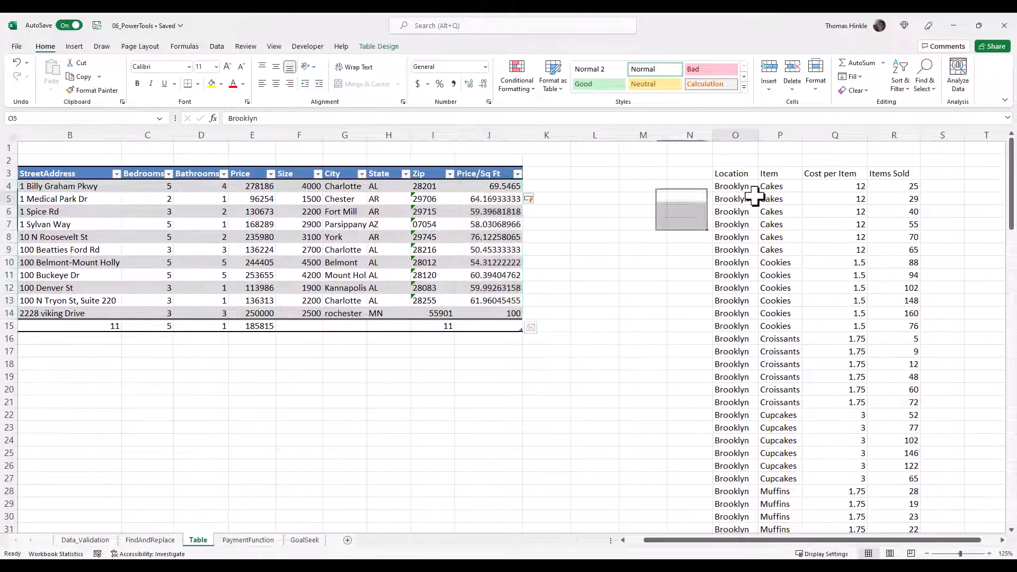
left_click(774, 211)
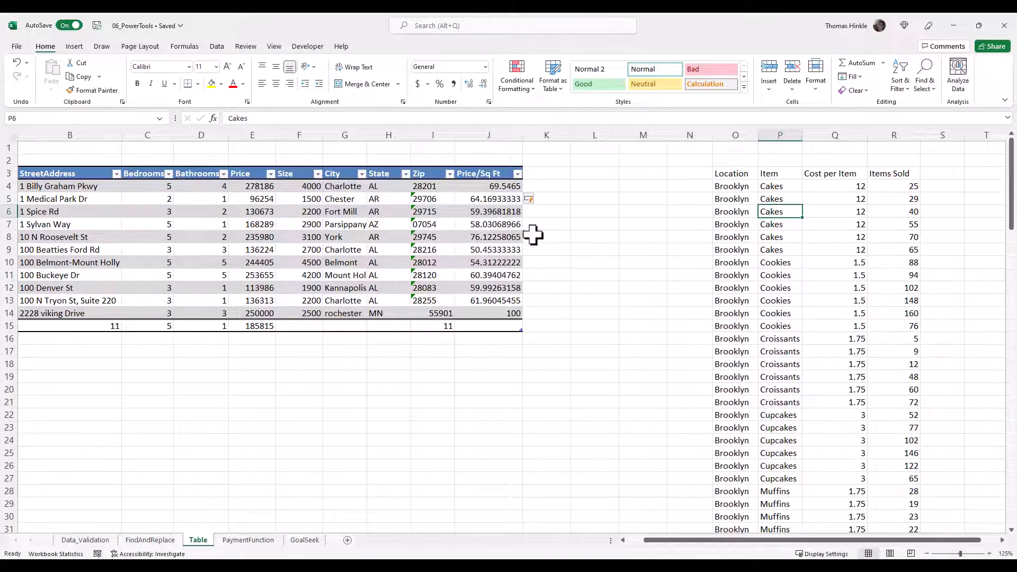
left_click(746, 224)
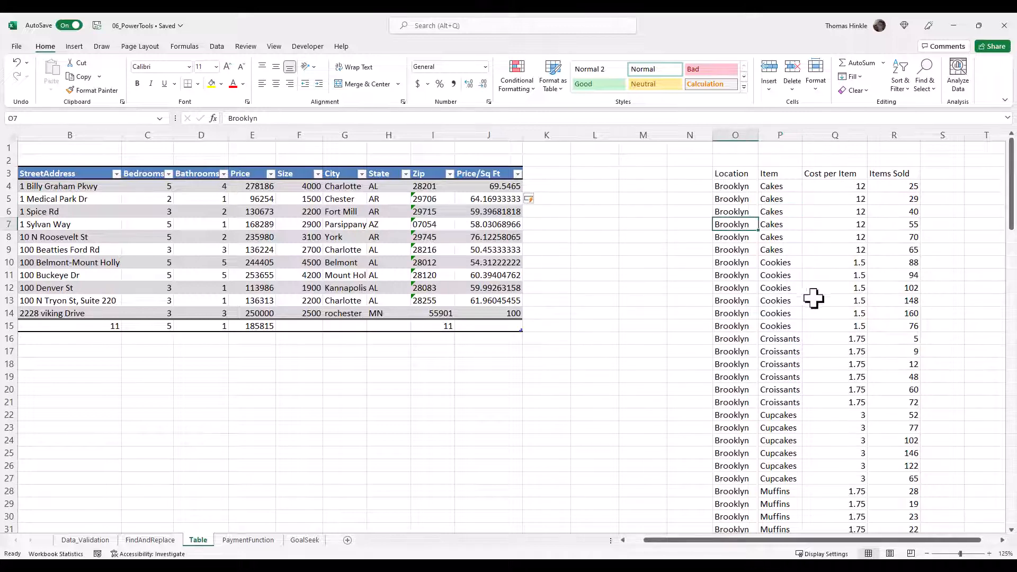
left_click(558, 80)
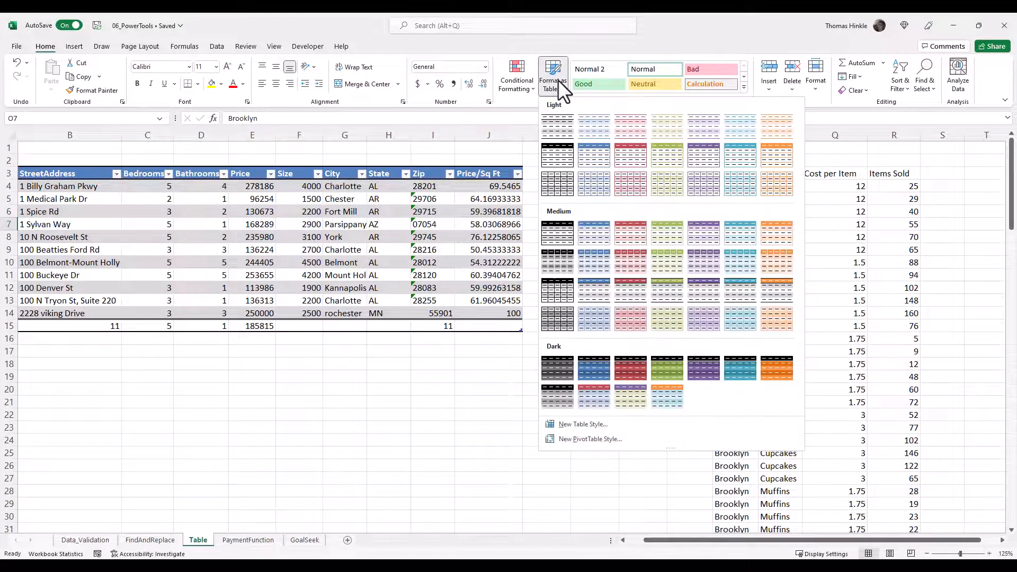
left_click(665, 161)
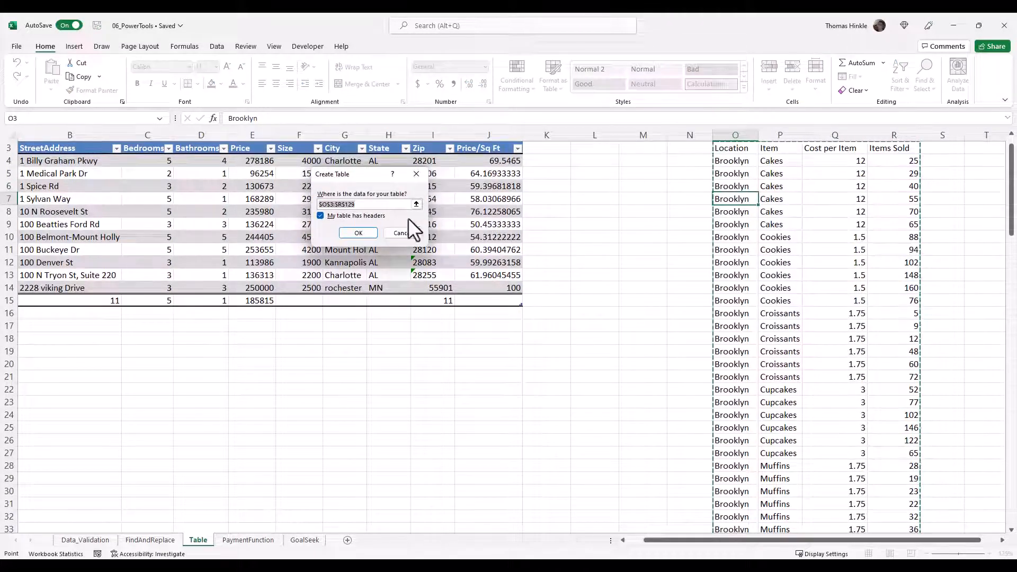
left_click(344, 233)
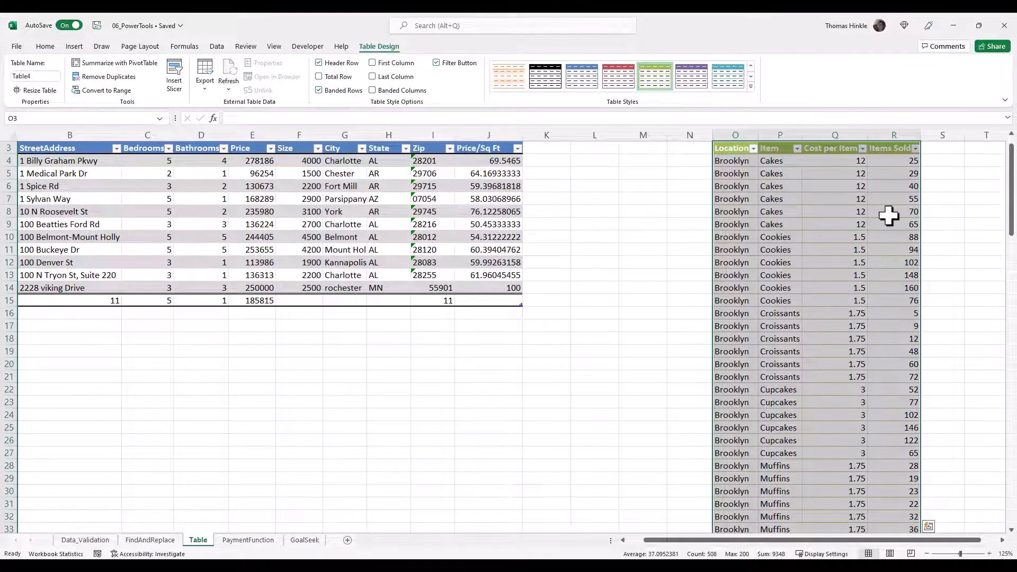
Add a TotalRevenue column directly after the Items Sold column of the sales table.
scroll(900, 206, "up", 1)
left_click(942, 175)
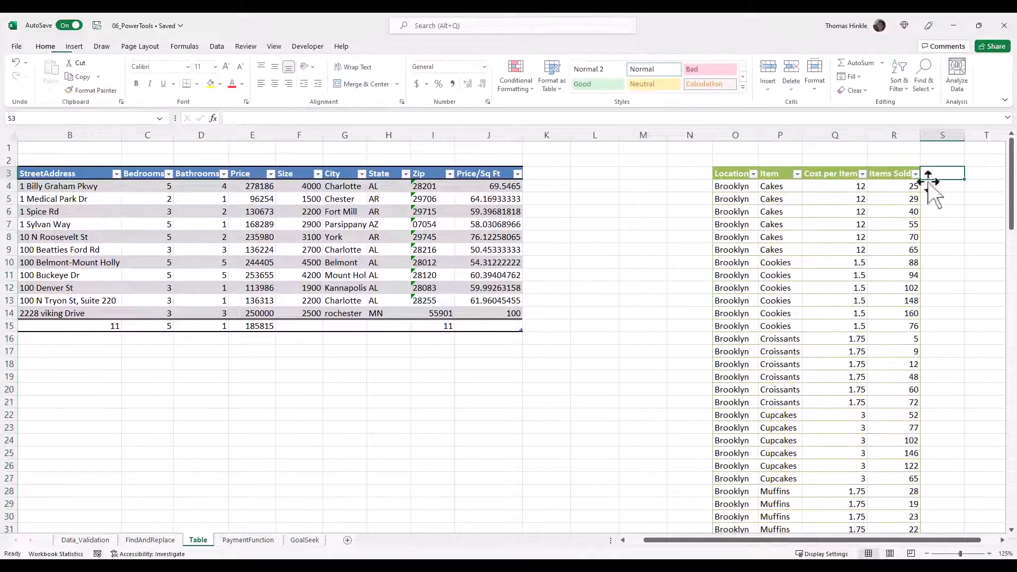
type("Total")
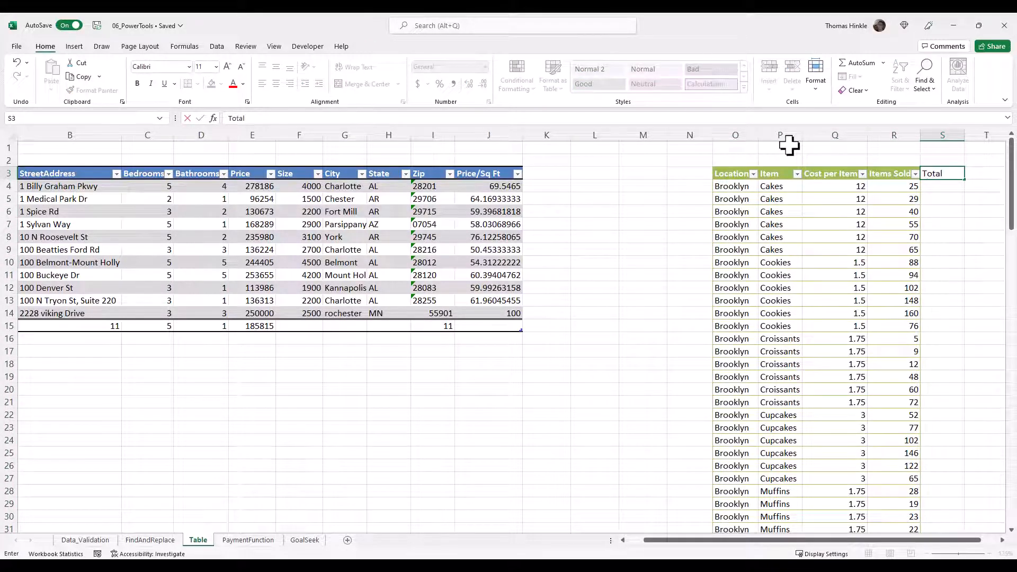
type("Rev3nue")
key("BackSpace")
key("BackSpace")
key("BackSpace")
key("BackSpace")
type("enue")
key("Return")
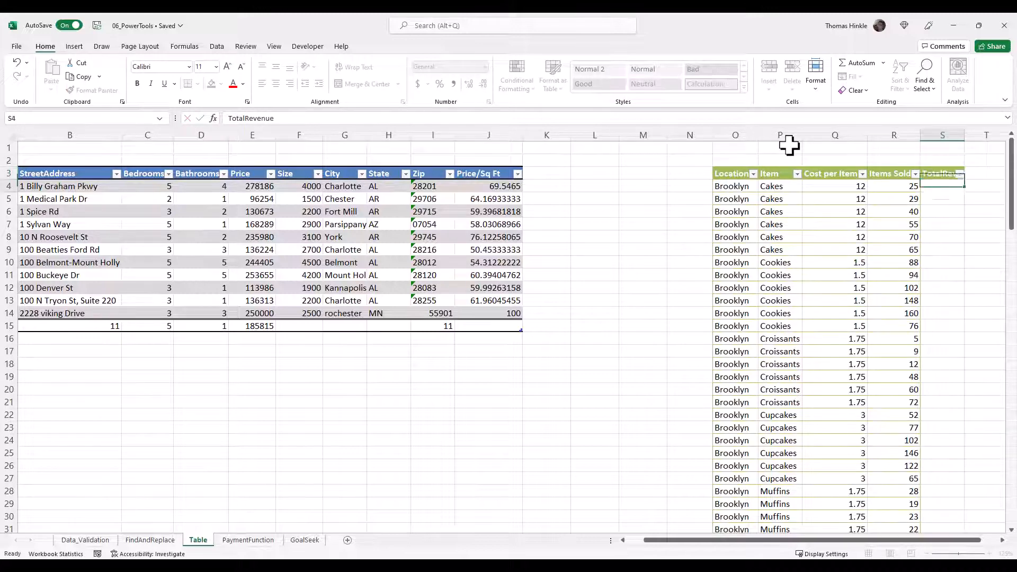
Fill the TotalRevenue column with the formula =[@[Cost per Item]]*[@[Items Sold]], starting in its first data row.
type("=")
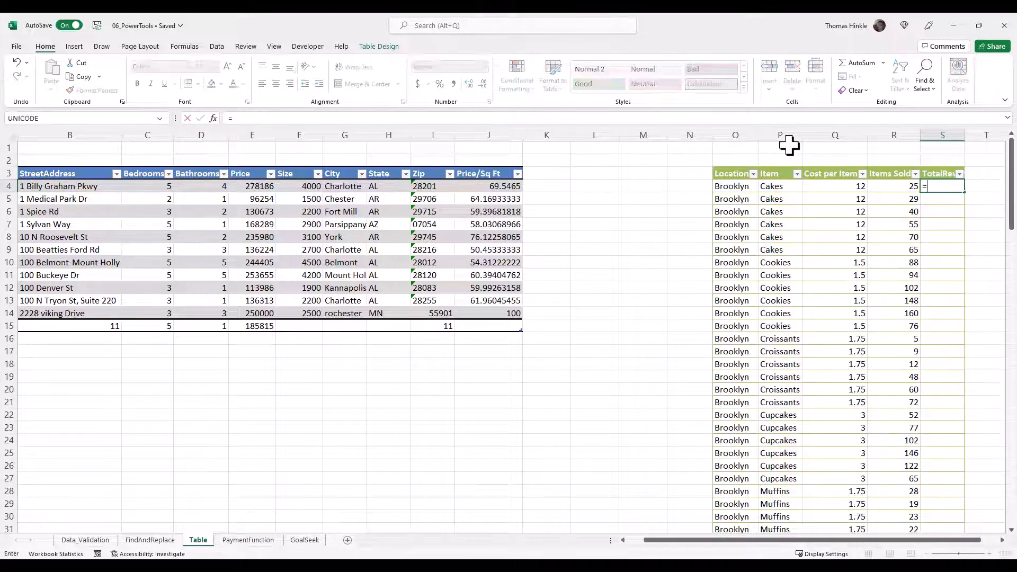
key("Left")
key("Left")
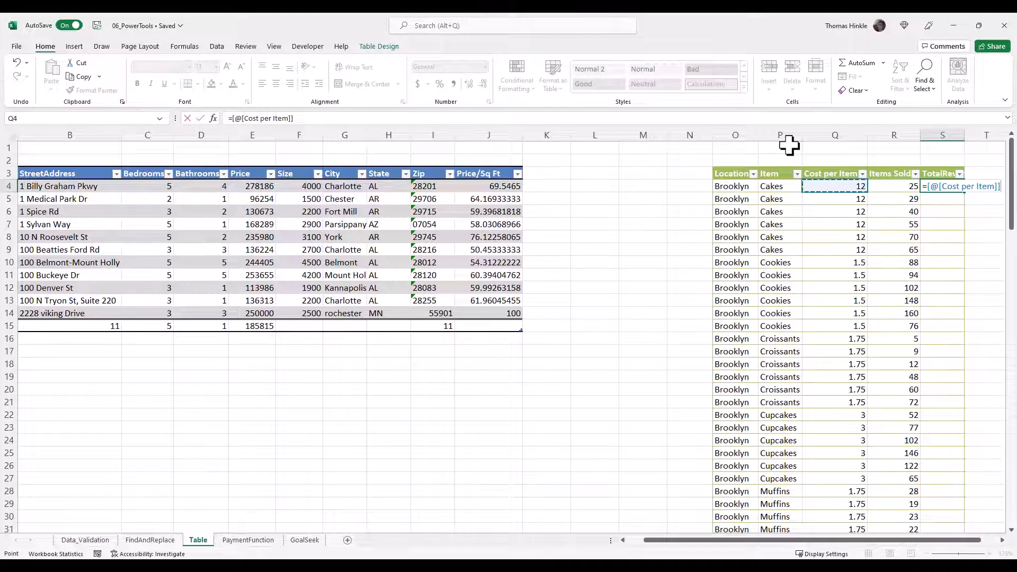
type("*")
key("Left")
key("Return")
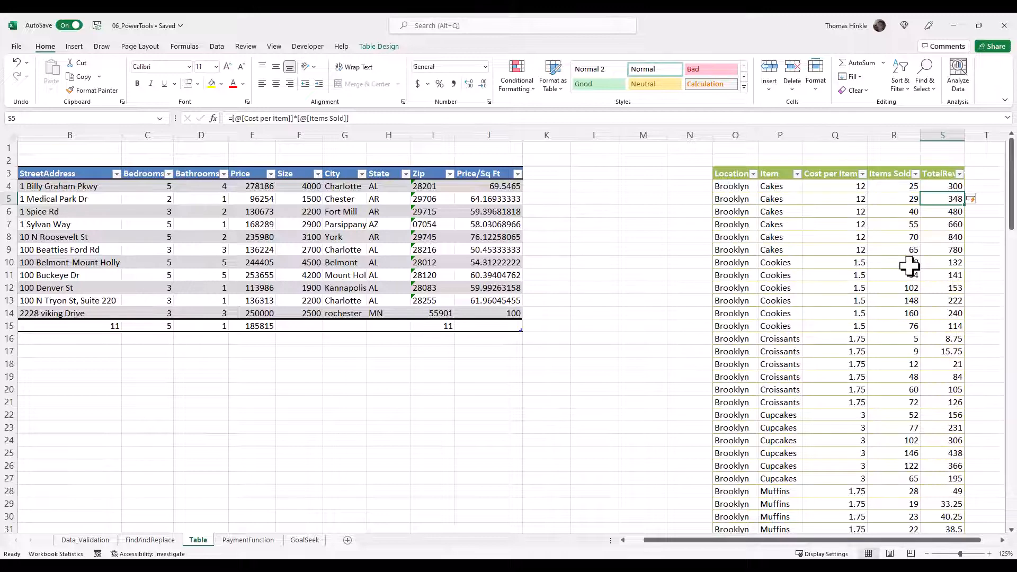
Extend the property table with a column lacking a typed header by entering 23 in K4, then select its header cell.
left_click(465, 237)
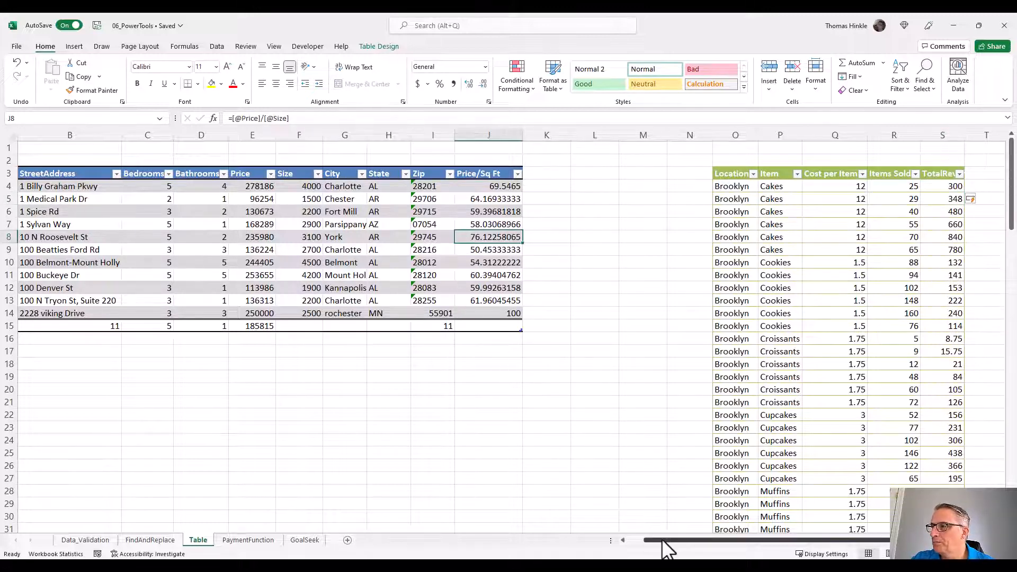
left_click_drag(665, 548, 647, 547)
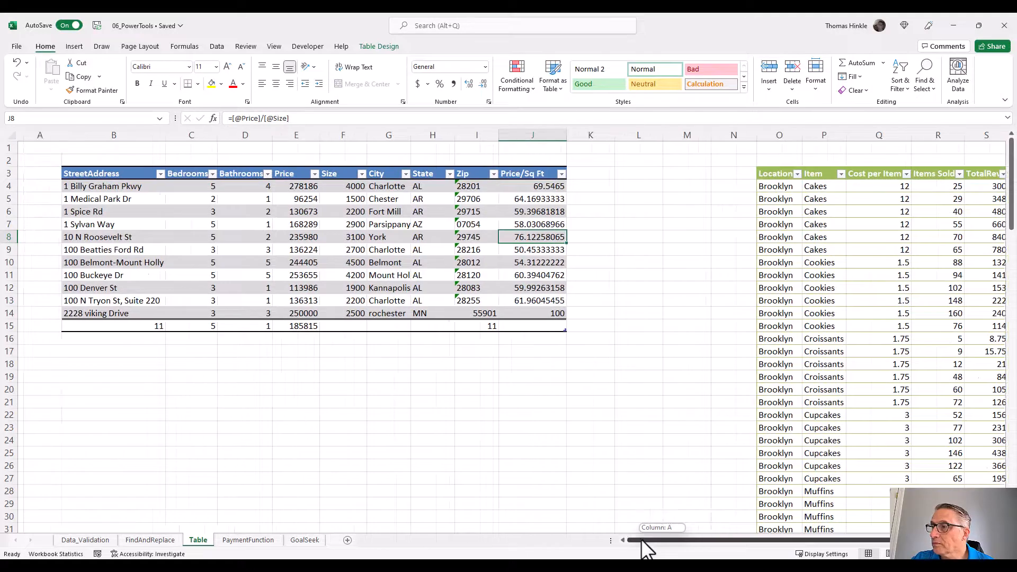
left_click(537, 210)
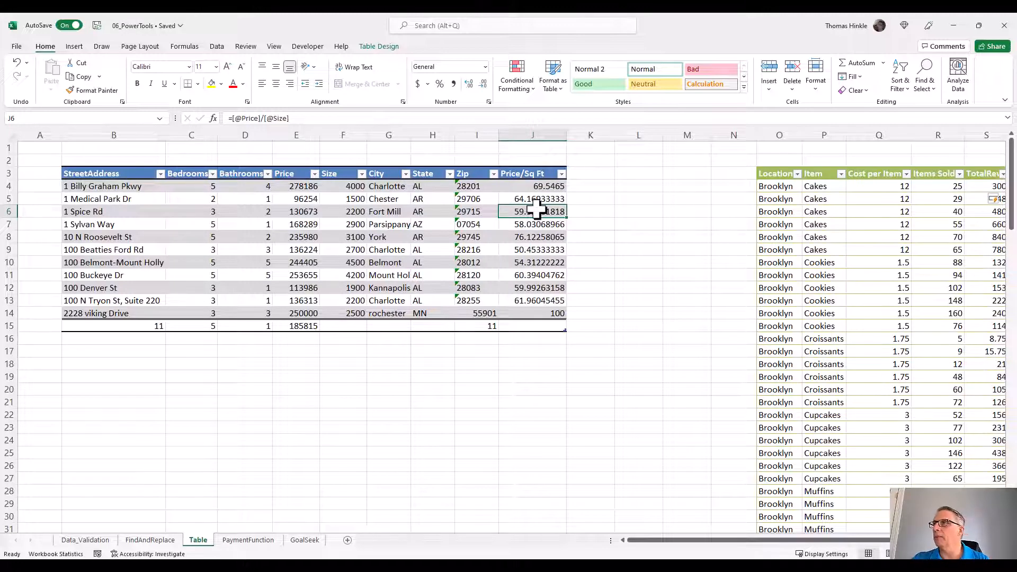
left_click(588, 174)
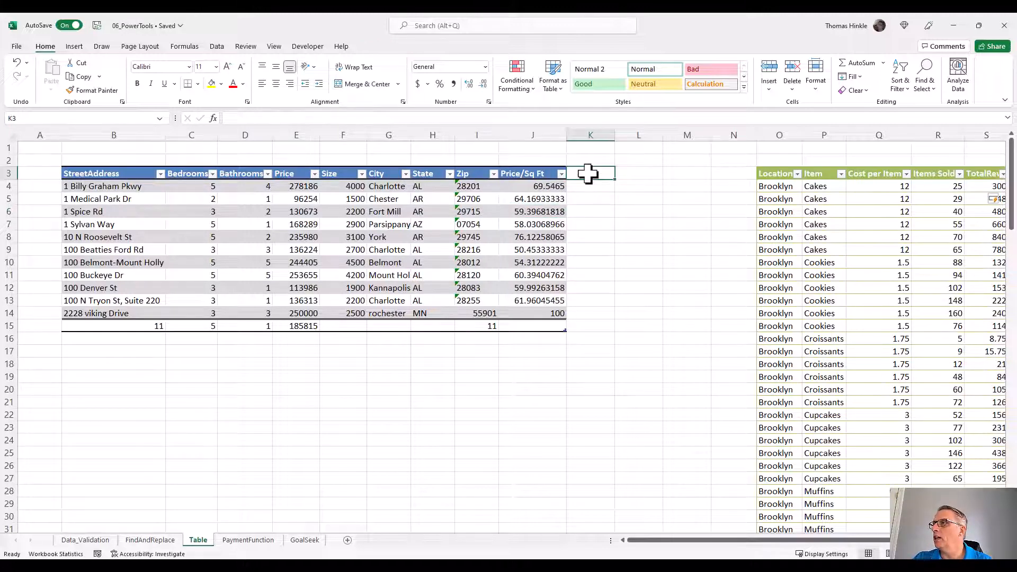
left_click(588, 184)
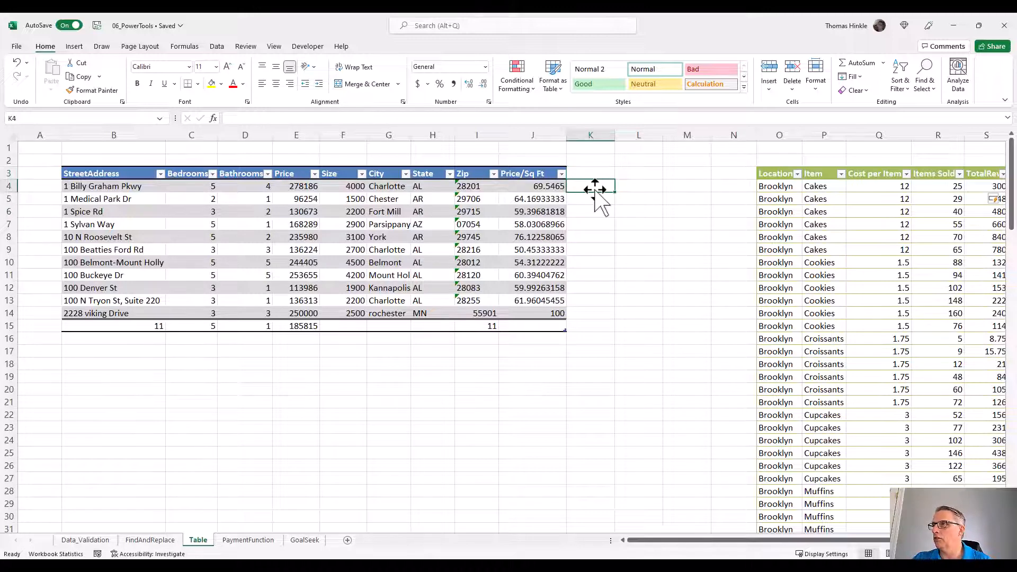
type("23")
left_click(596, 210)
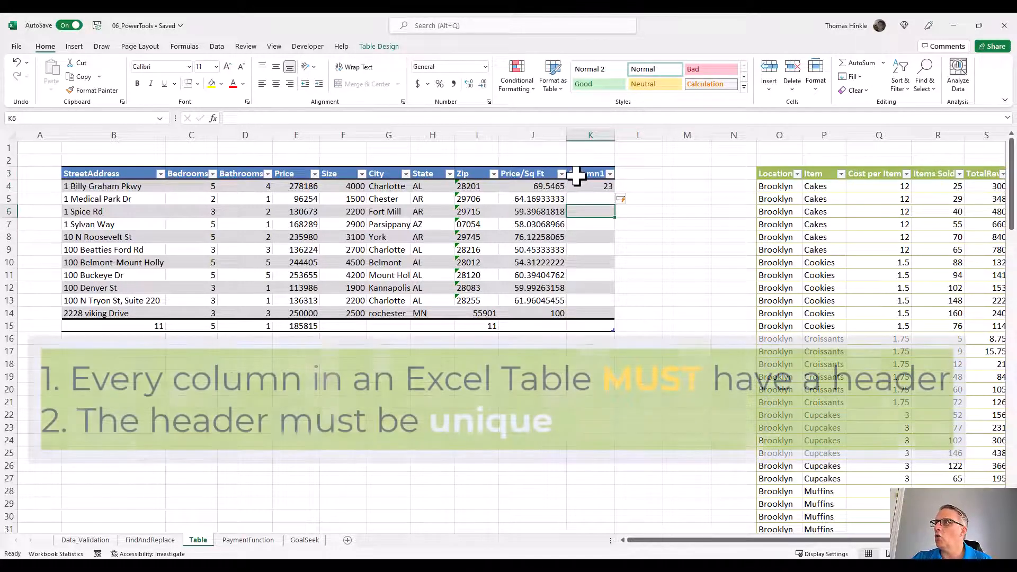
left_click(576, 176)
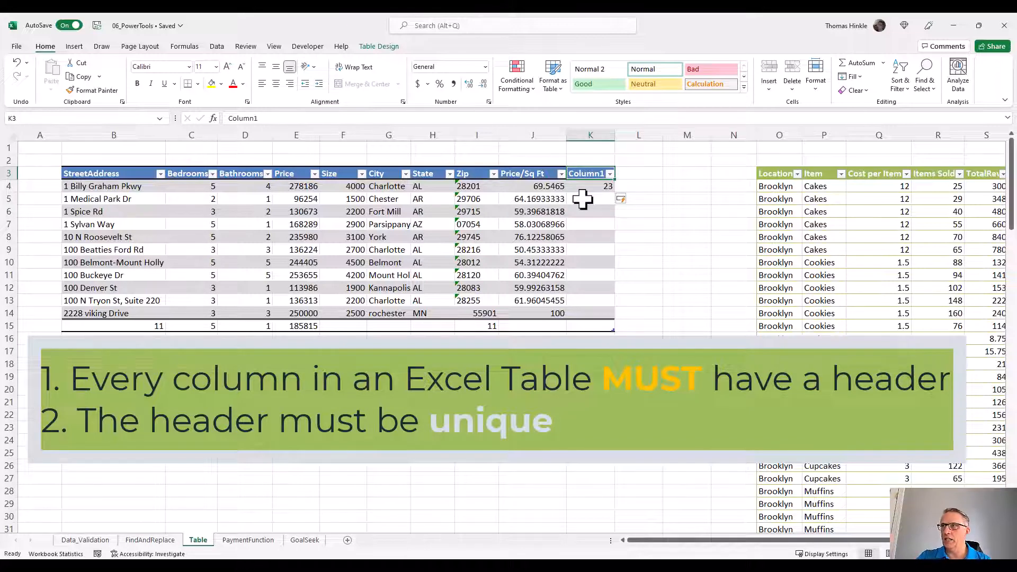
Try adding another column to the property table by entering test in L4, then undo that addition.
left_click(628, 187)
type("test")
key("Return")
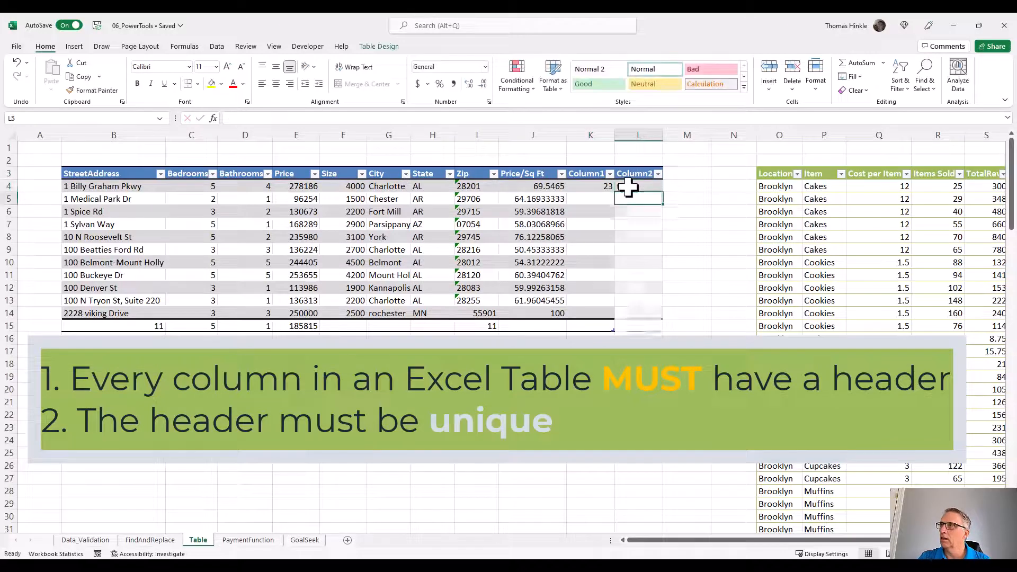
key("ctrl+z")
key("ctrl+z")
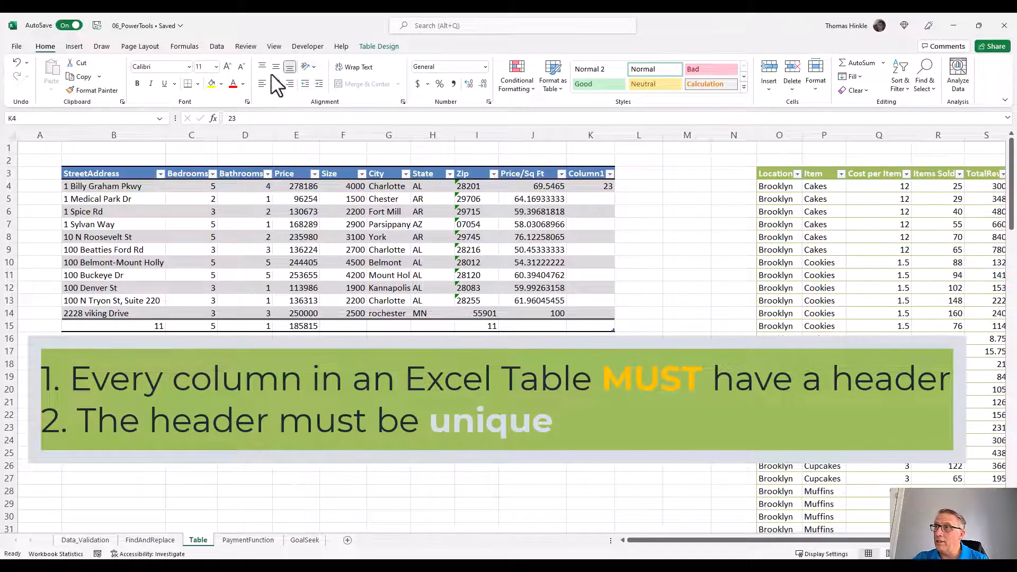
Try to give the property table's Column1 the duplicate header Price.
left_click(585, 171)
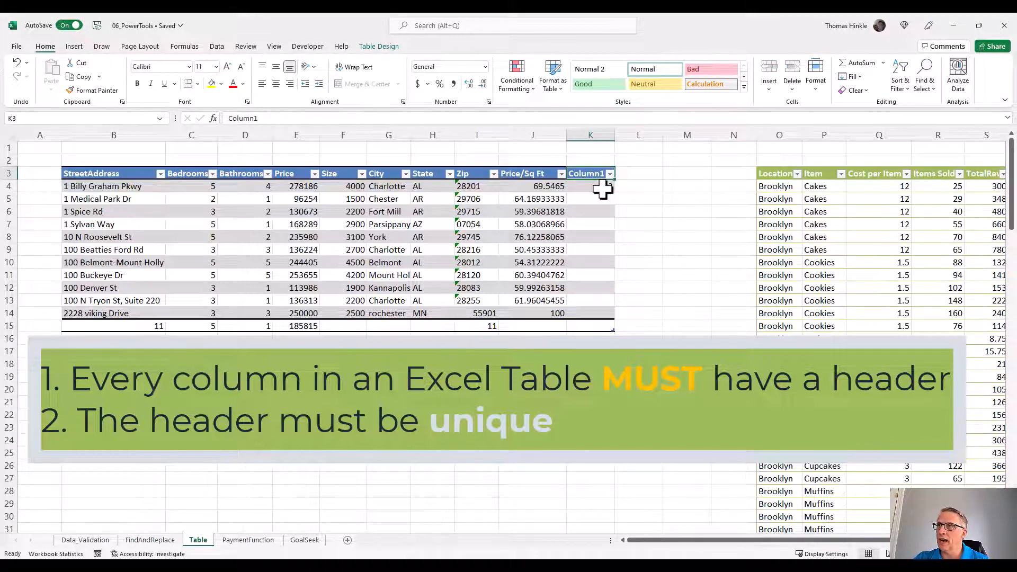
type("Price")
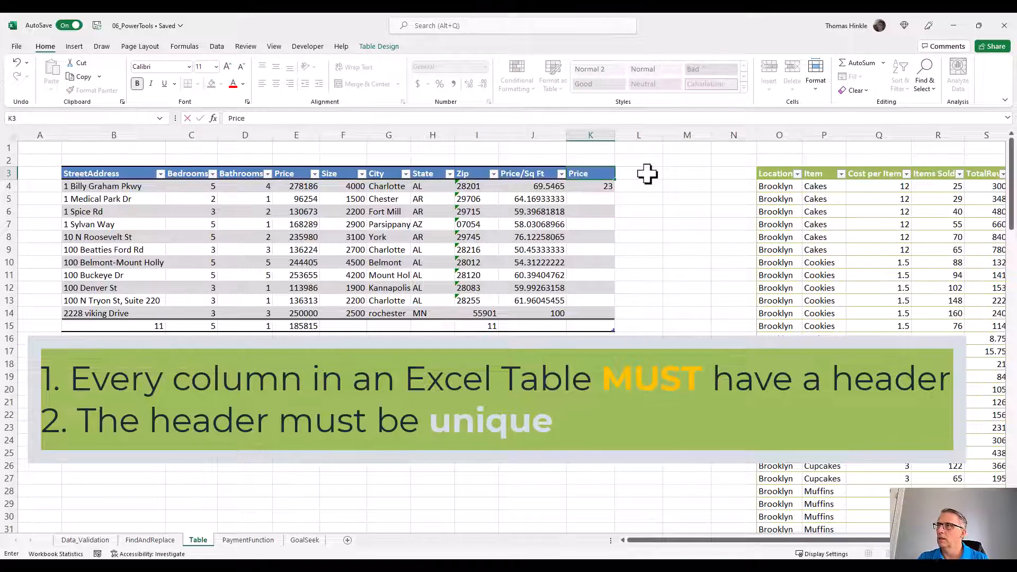
key("Return")
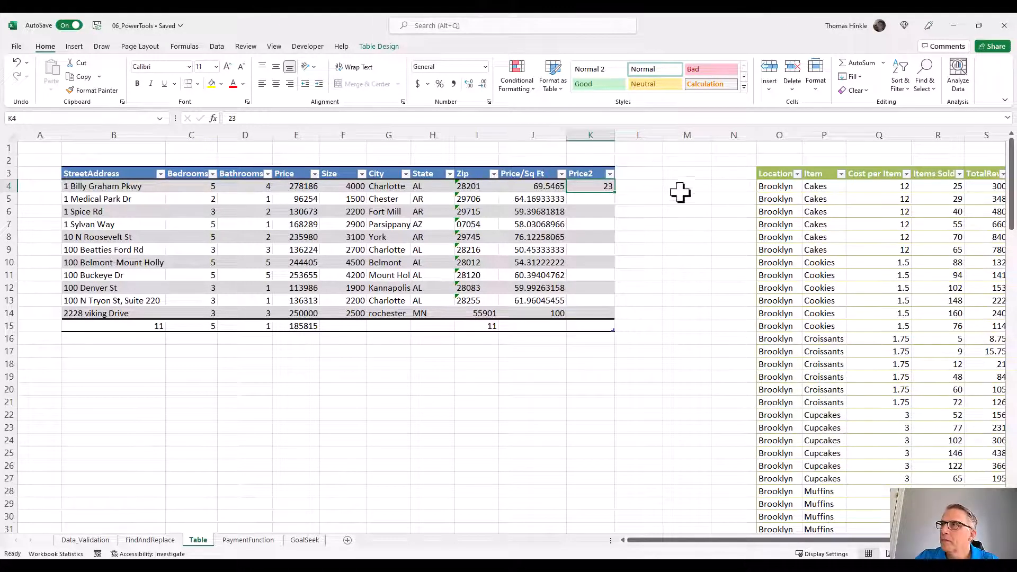
Delete the entire worksheet column K that holds the extra test column of the property table.
left_click(586, 136)
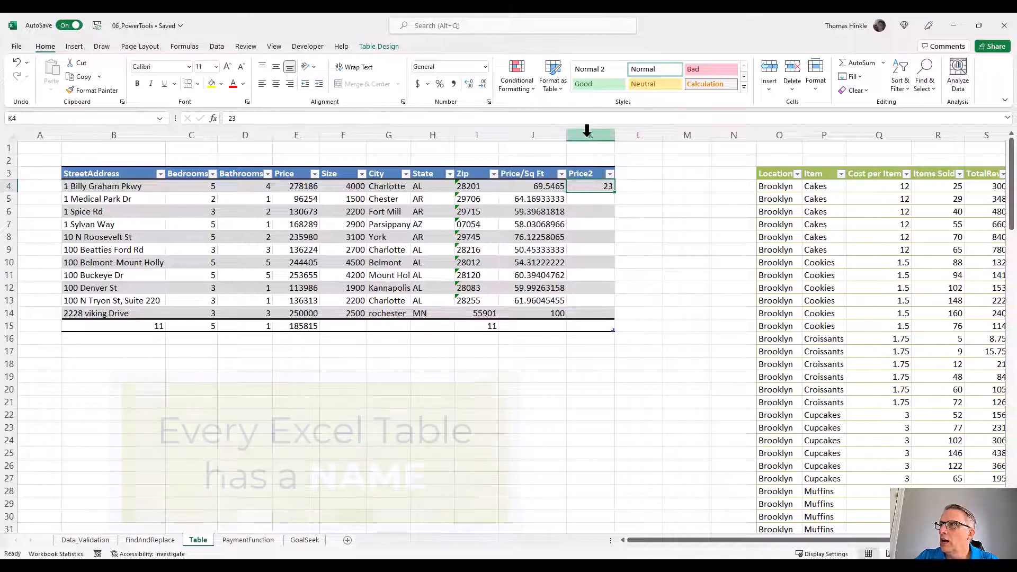
right_click(586, 135)
left_click(624, 257)
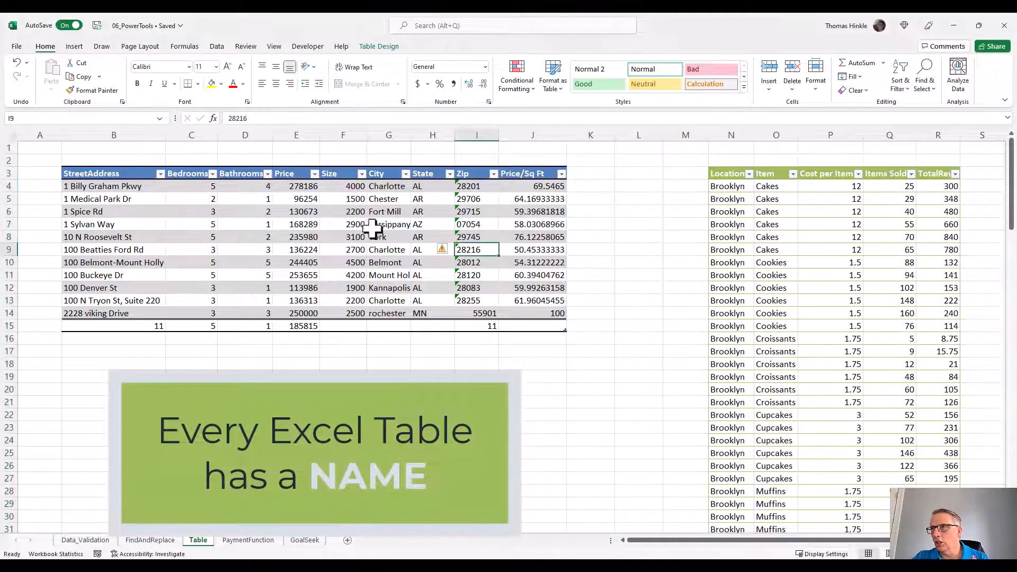
Rename the property table as tblProperties.
left_click(377, 175)
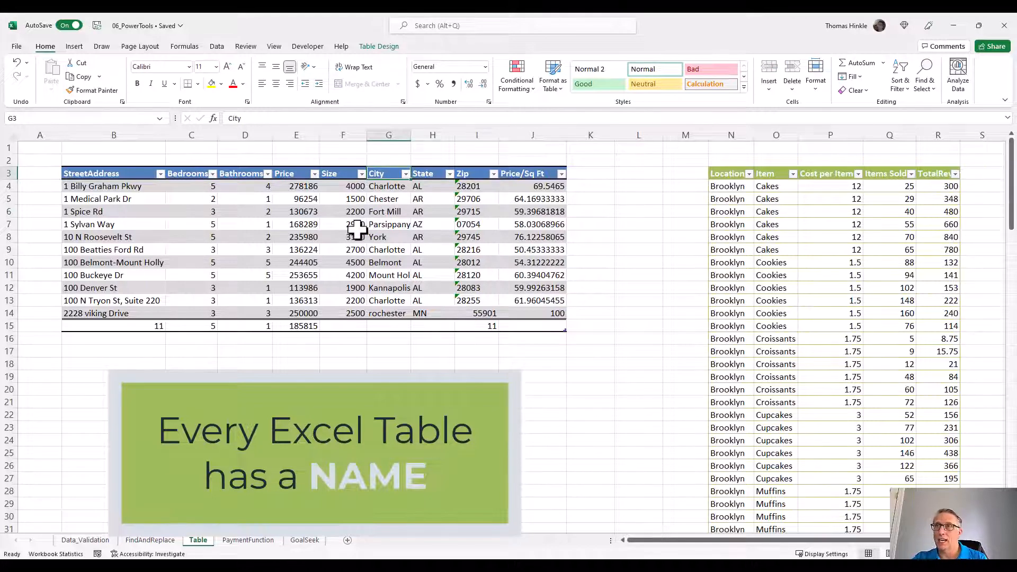
left_click(377, 201)
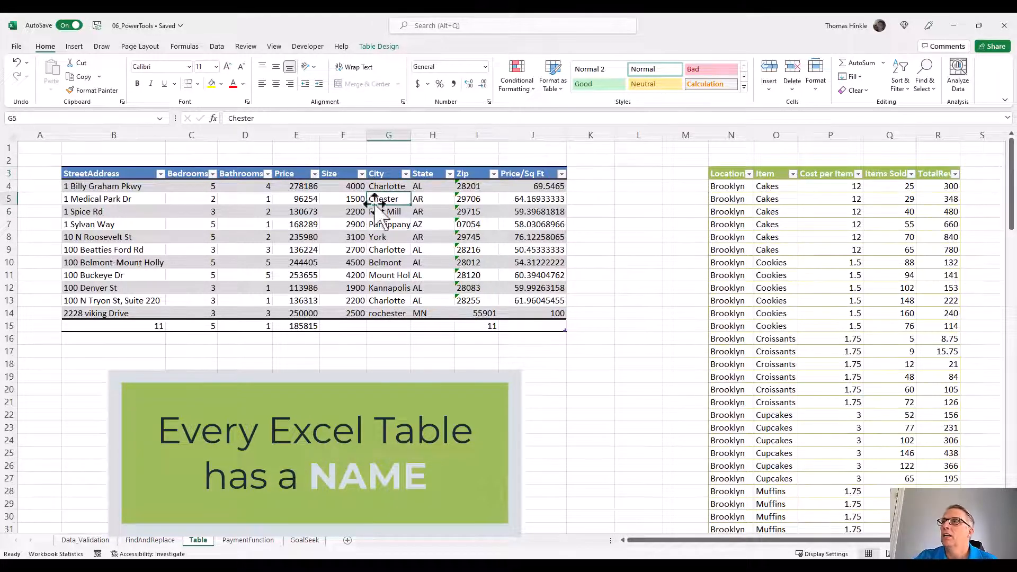
left_click(379, 46)
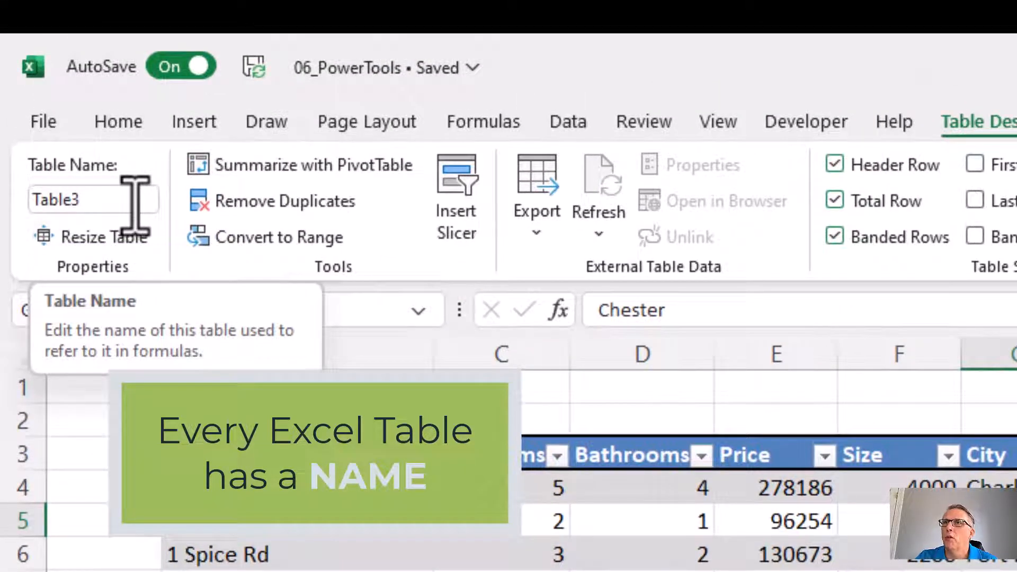
left_click(135, 204)
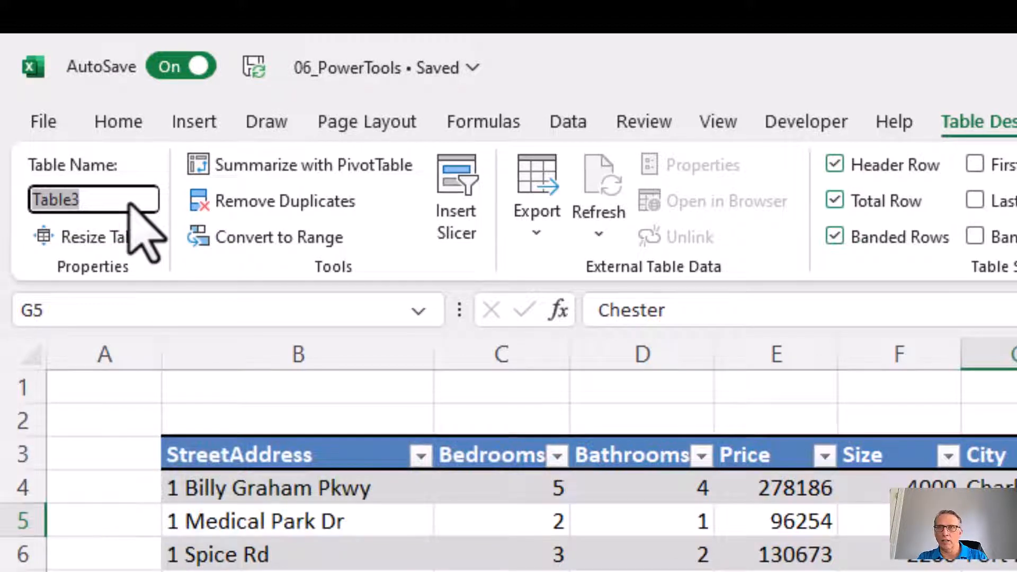
type("tbl")
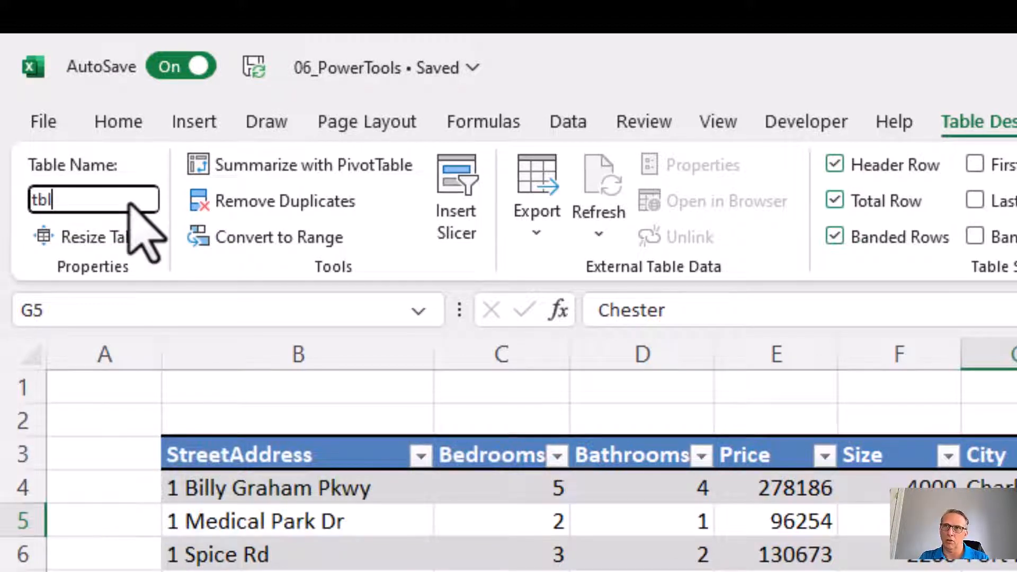
type("O")
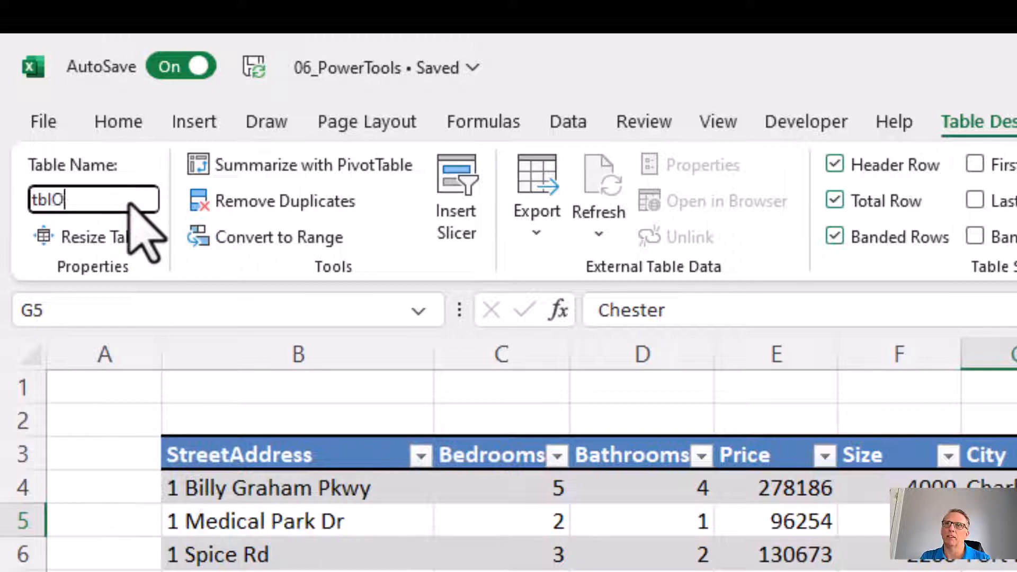
key("BackSpace")
type("Properties")
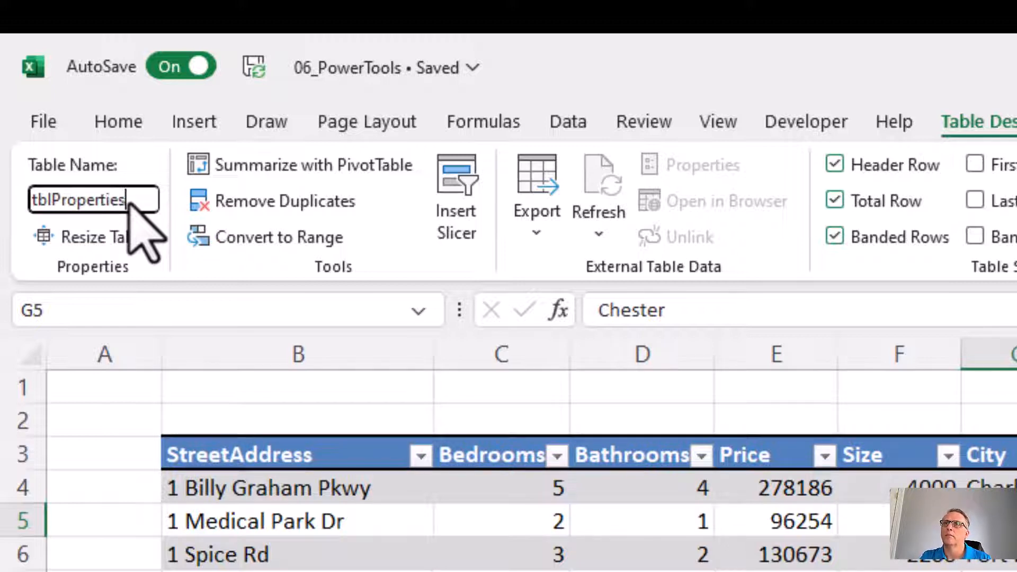
key("Return")
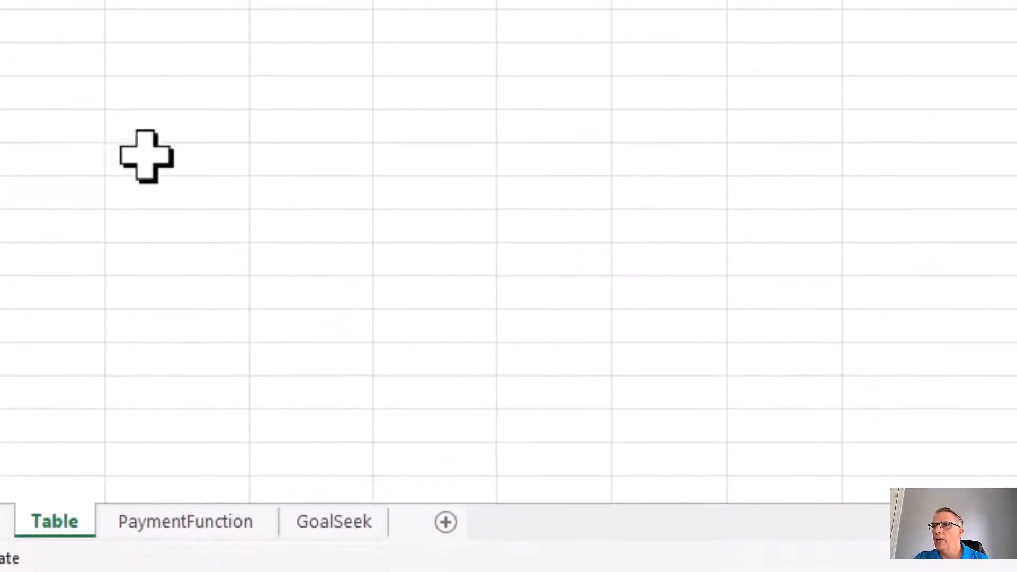
left_click(287, 380)
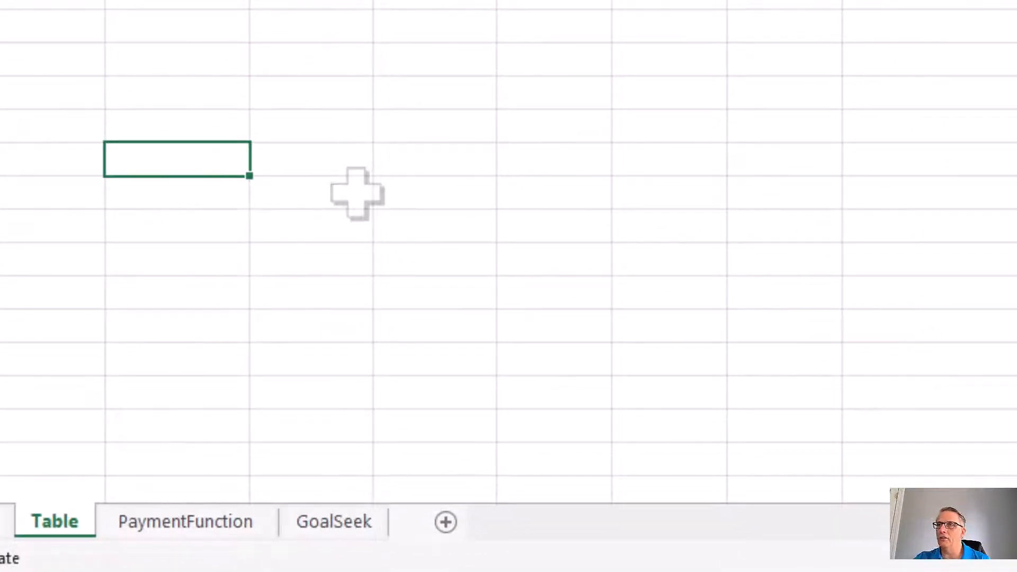
Calculate the average price of the property table in D21 with =AVERAGE(tblProperties[Price]).
type("=")
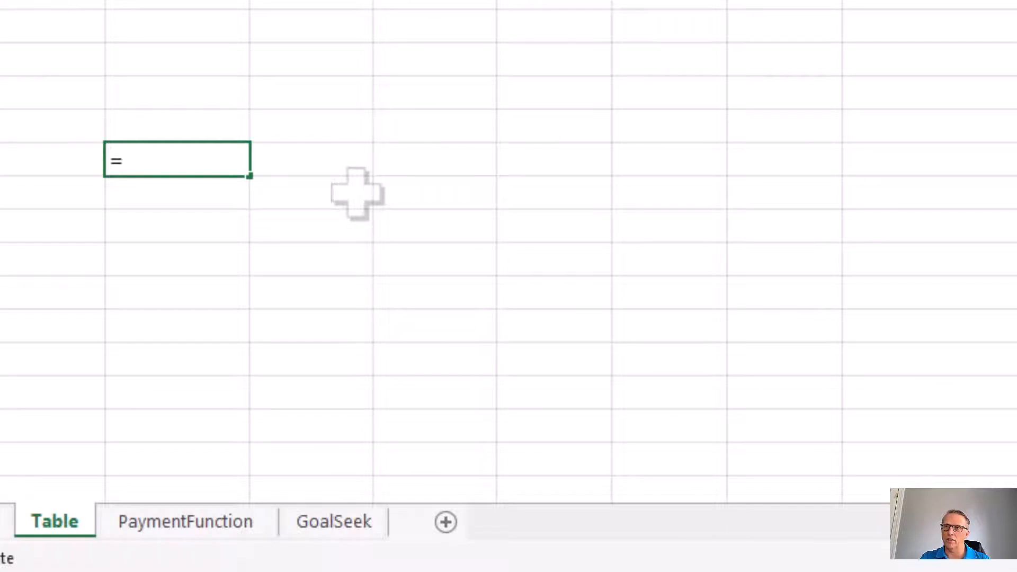
type("average(")
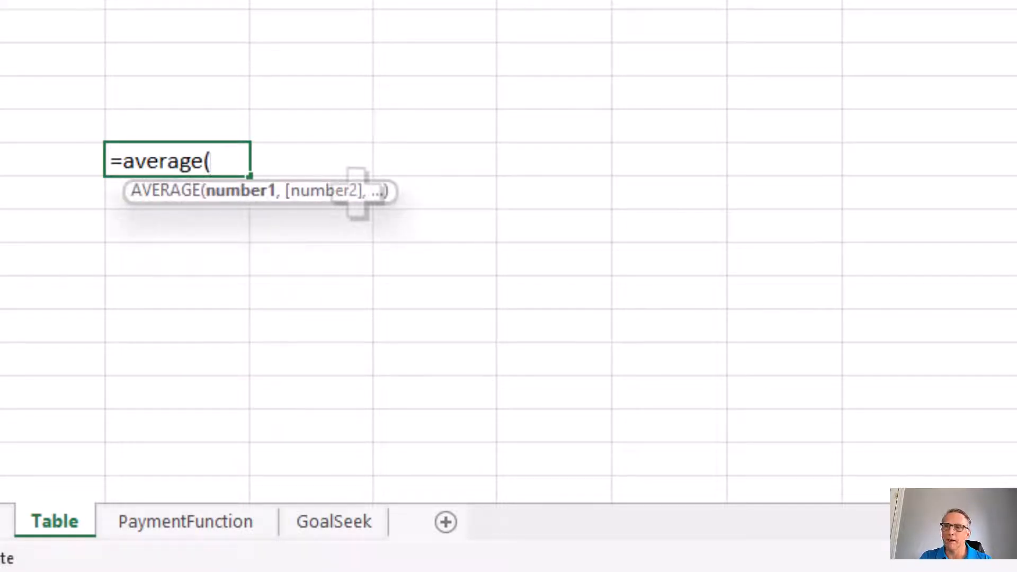
type("tbl")
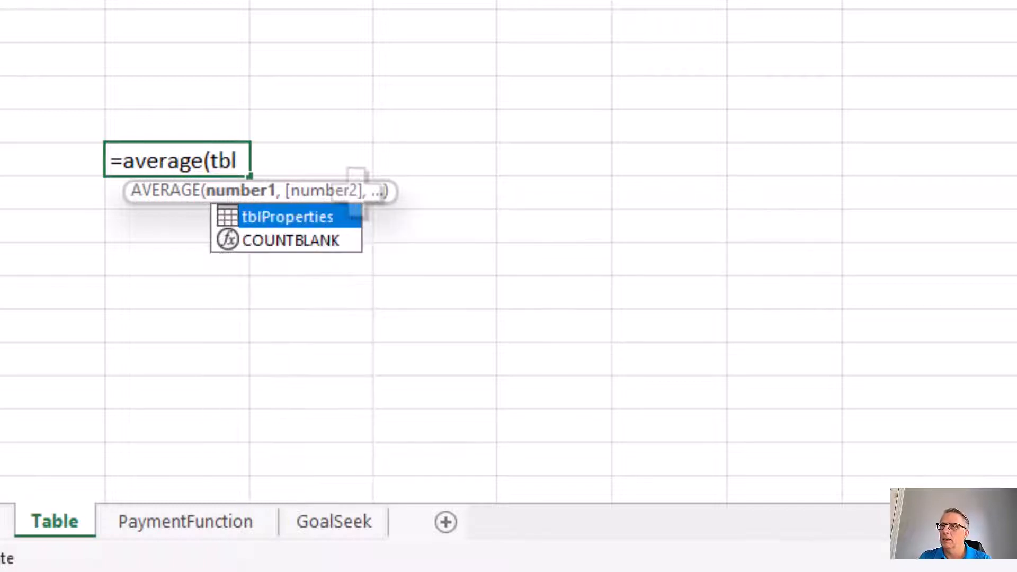
key("Tab")
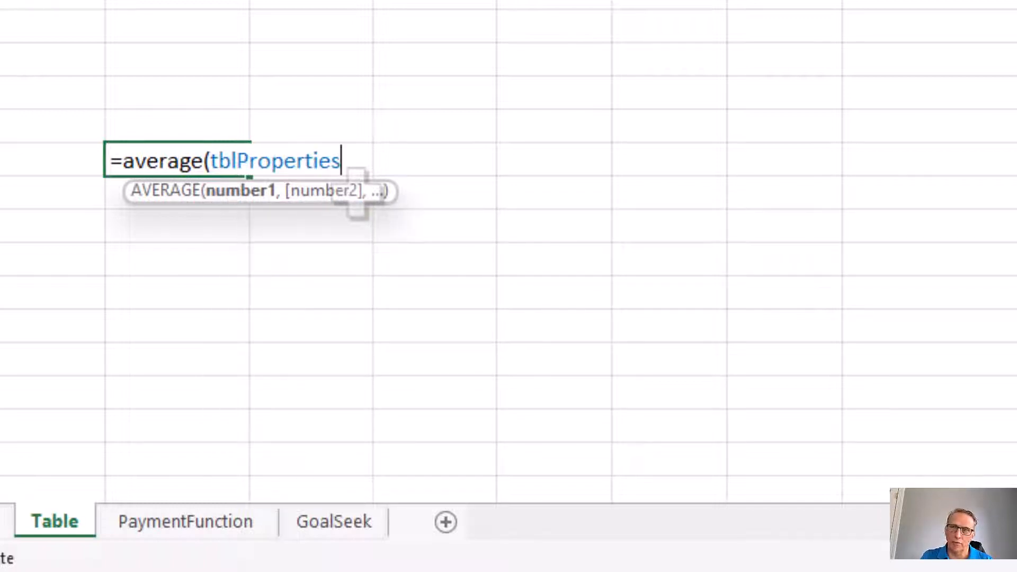
type("[")
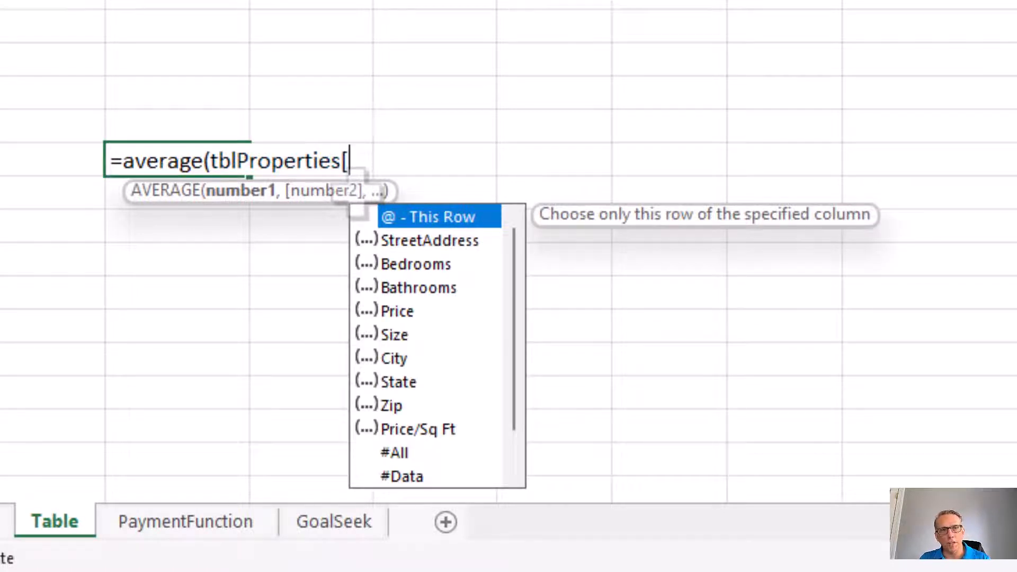
key("Down")
key("Down")
key("Down")
key("Down")
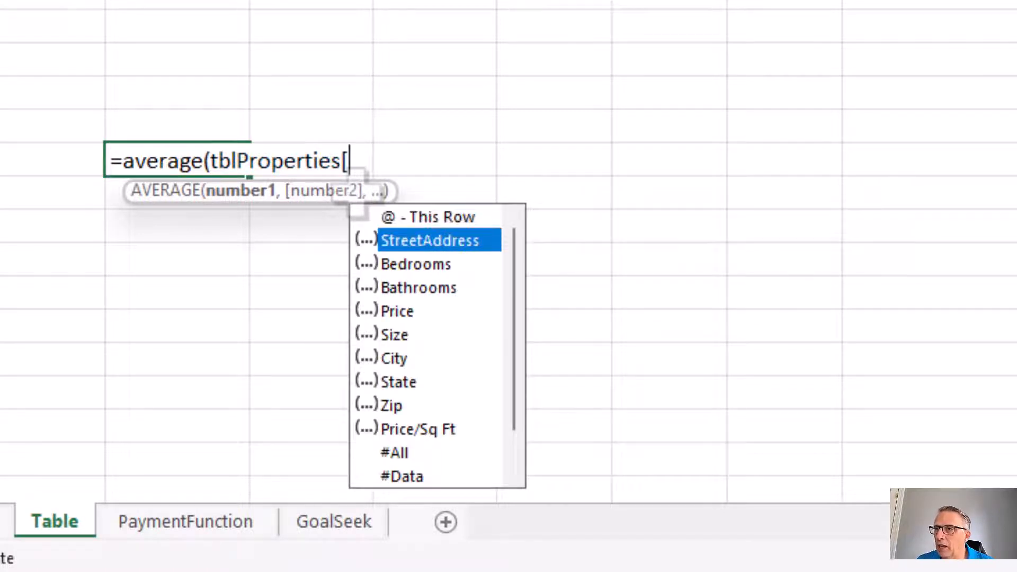
key("Tab")
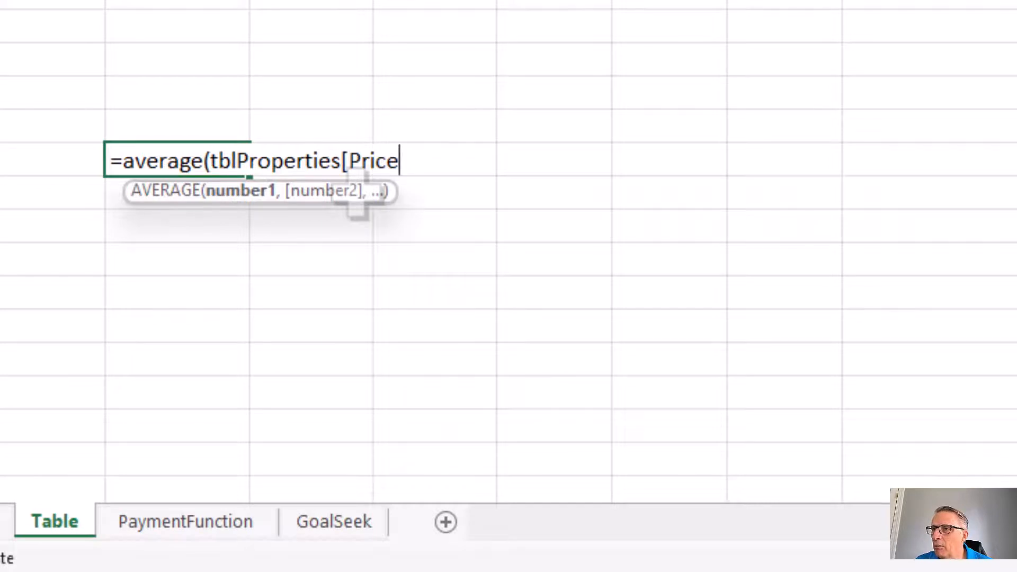
type("]")
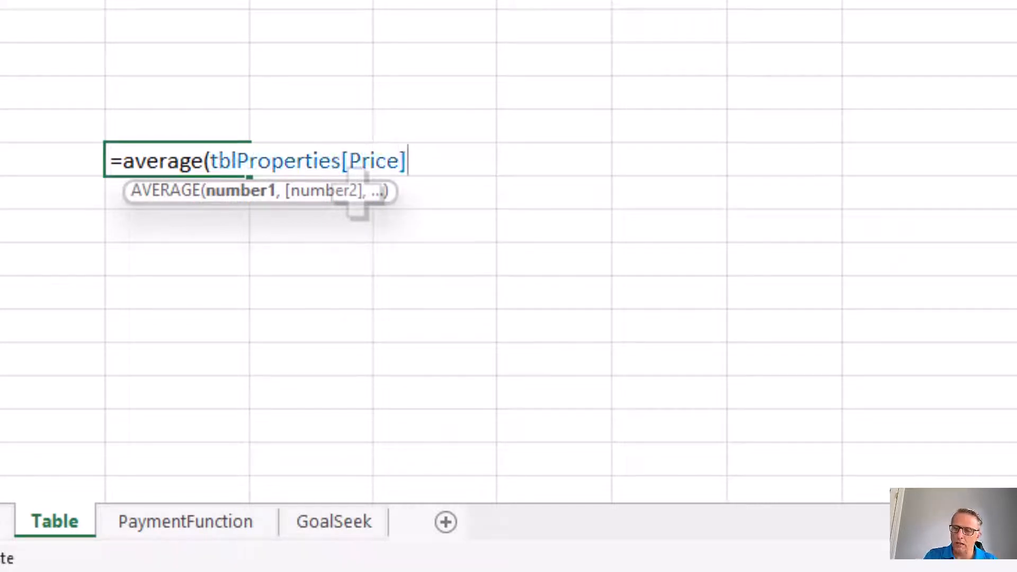
type(")")
key("Return")
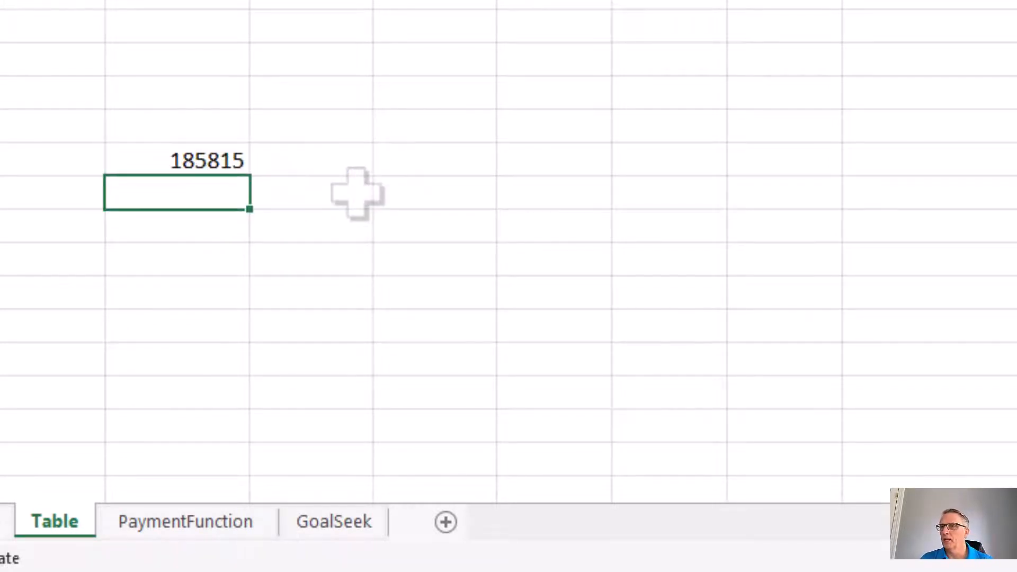
Delete the average price formula from D21.
key("Up")
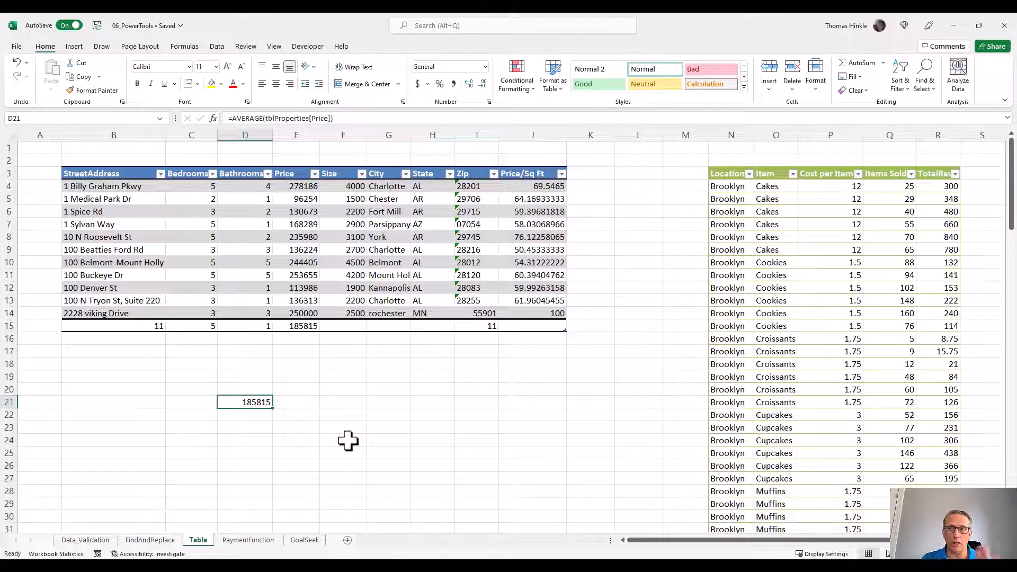
key("Delete")
key("Up")
key("Right")
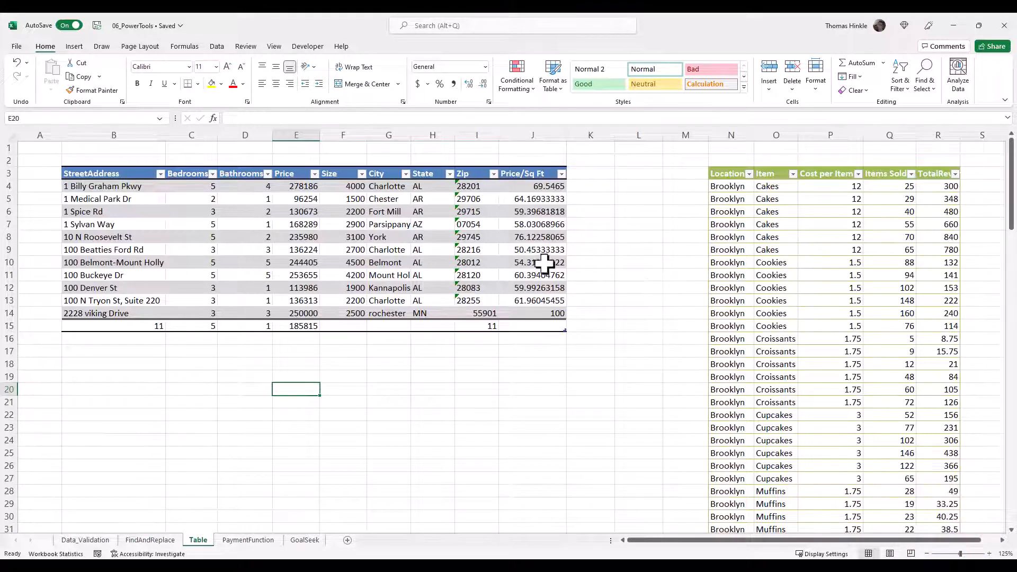
Convert the green sales table to a normal range.
left_click(806, 261)
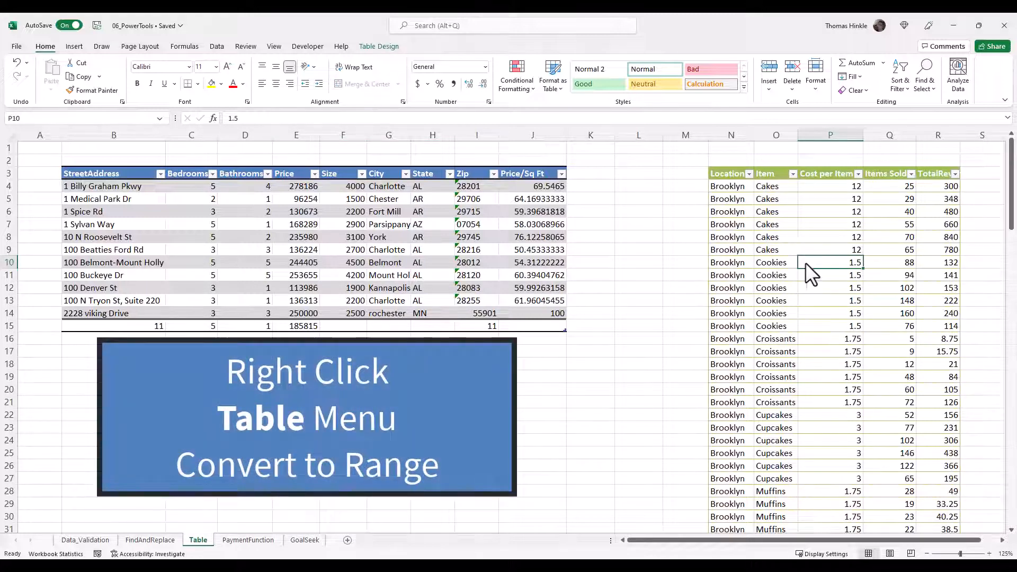
right_click(806, 263)
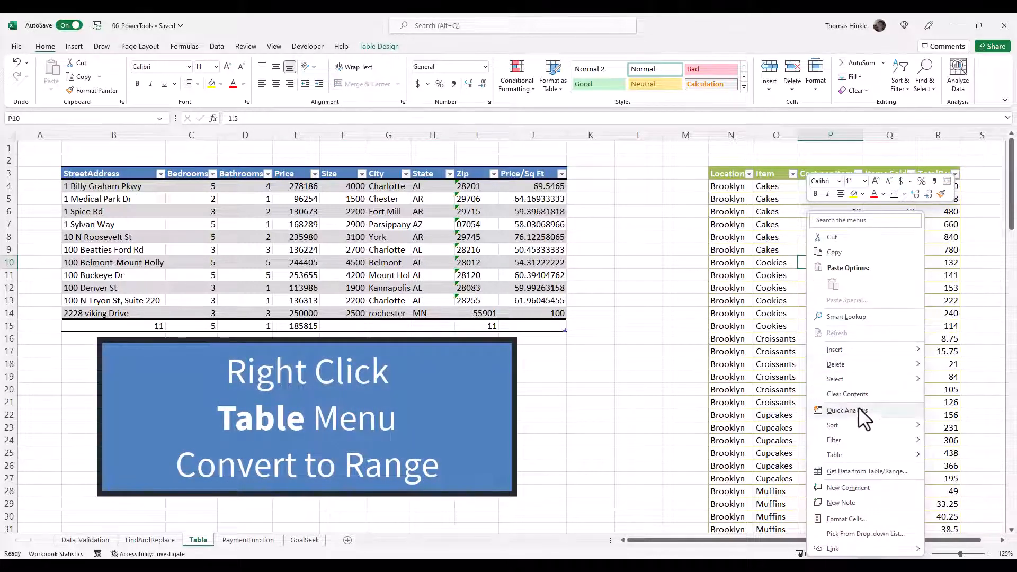
mouse_move(850, 456)
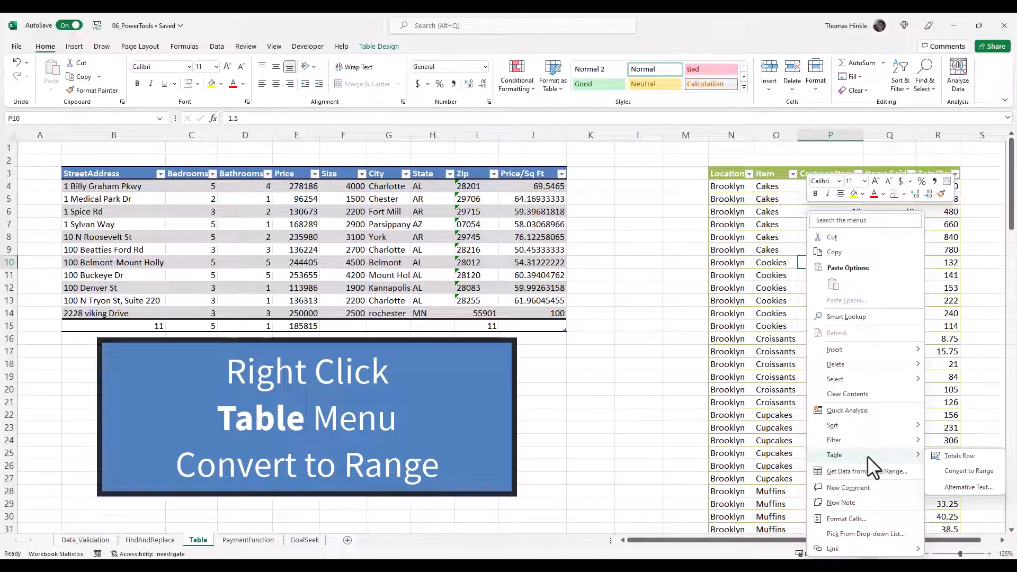
left_click(974, 470)
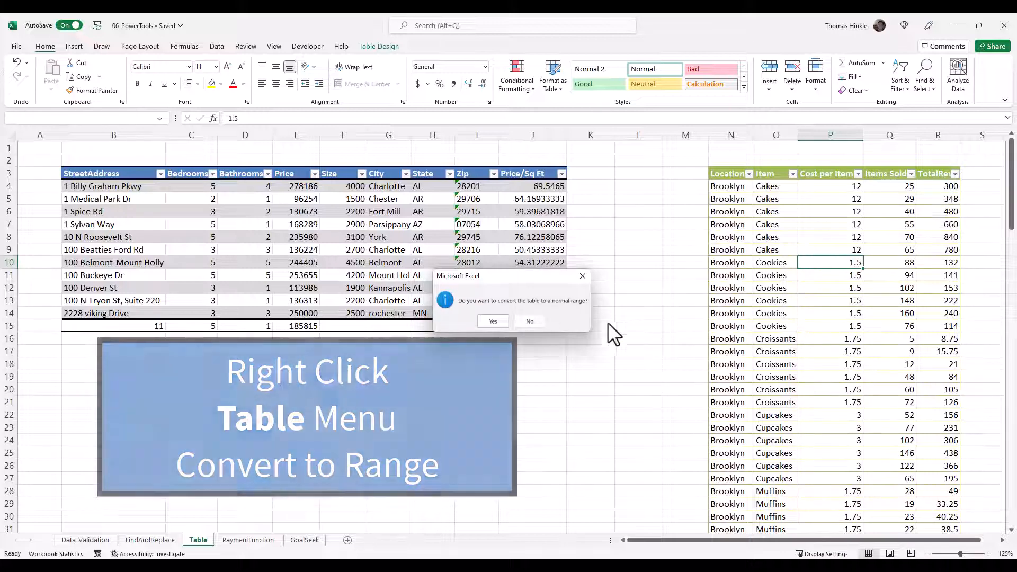
left_click(501, 322)
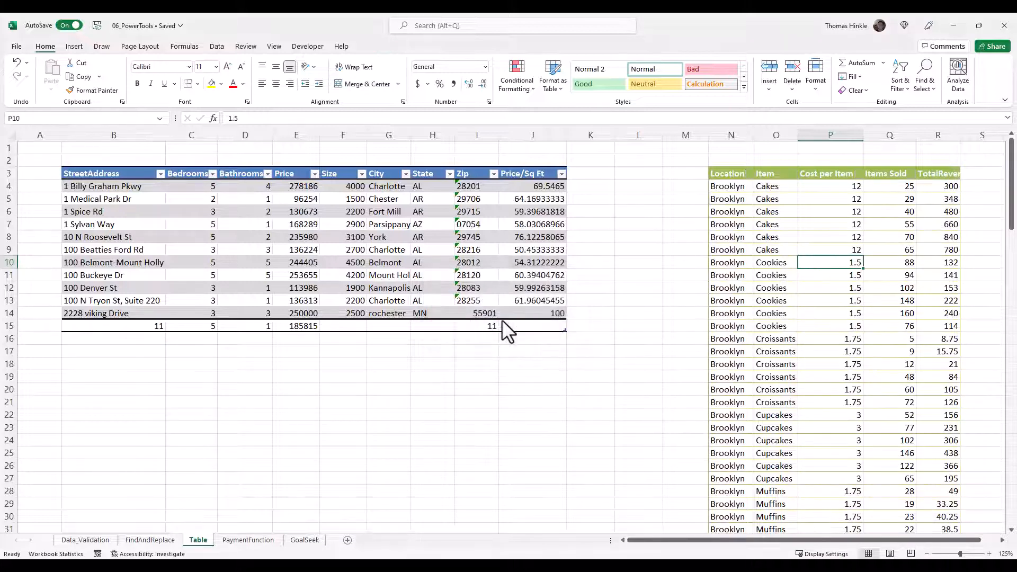
left_click(771, 273)
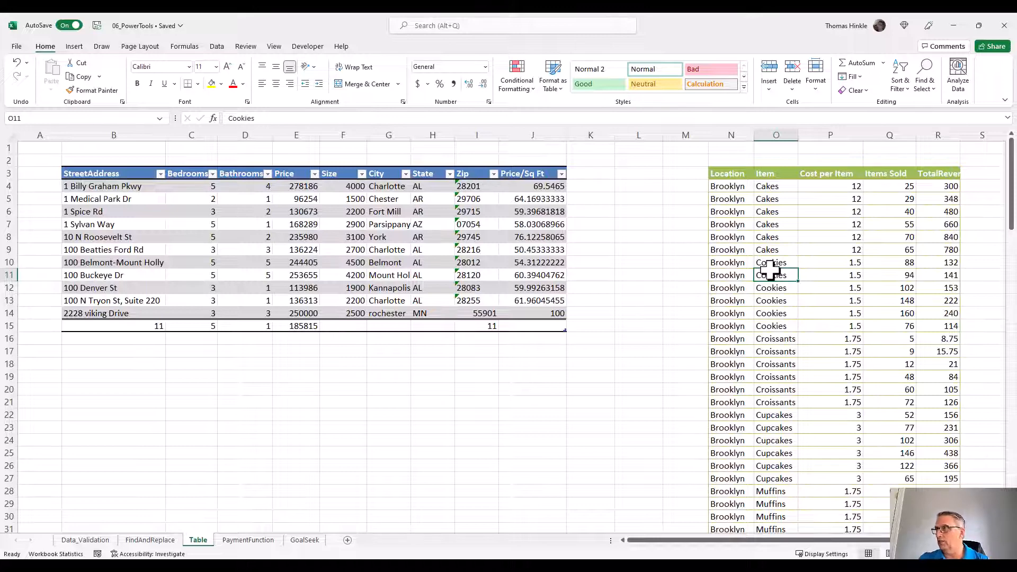
Convert the property table to a normal range.
left_click(384, 250)
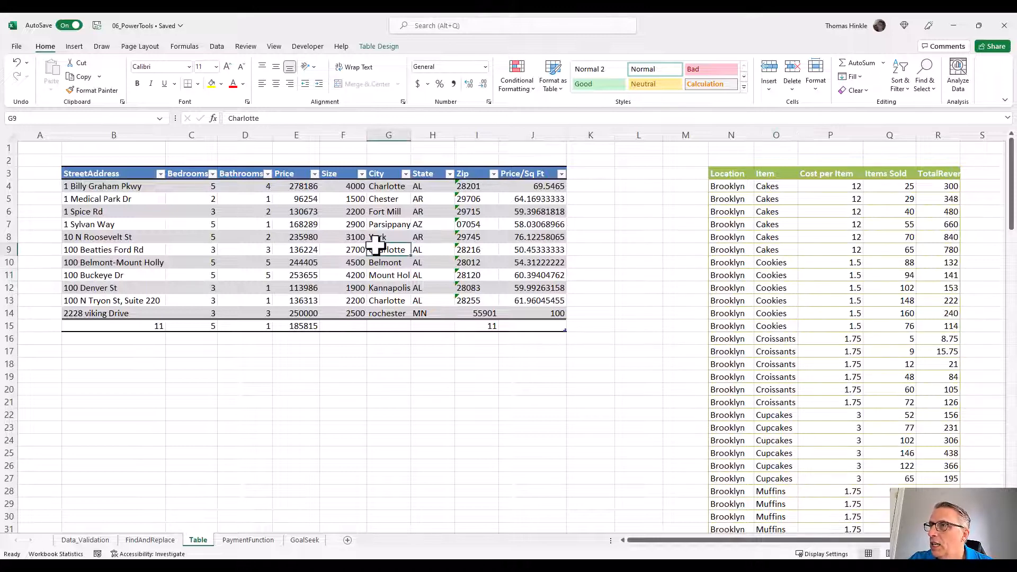
right_click(380, 234)
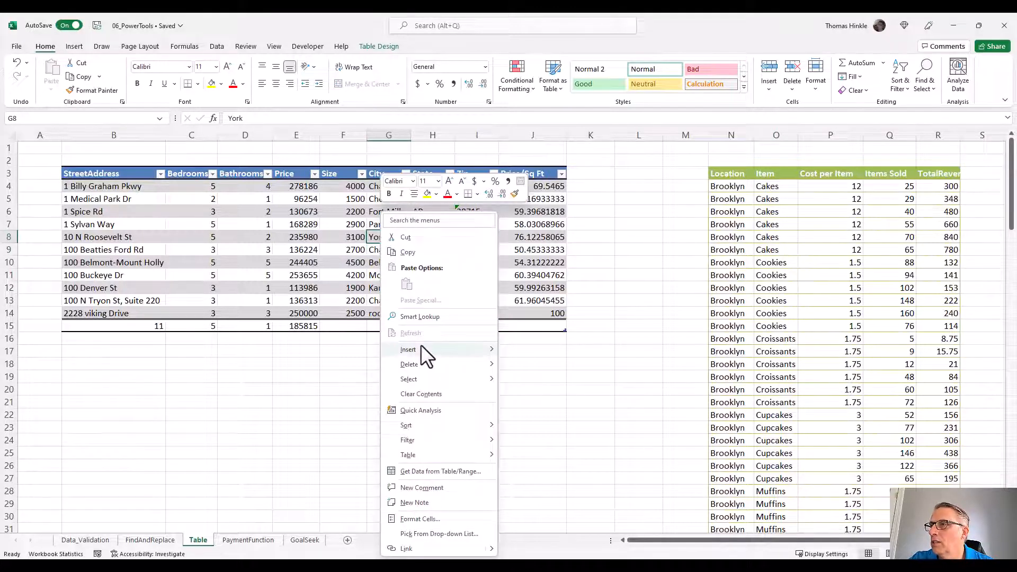
mouse_move(434, 454)
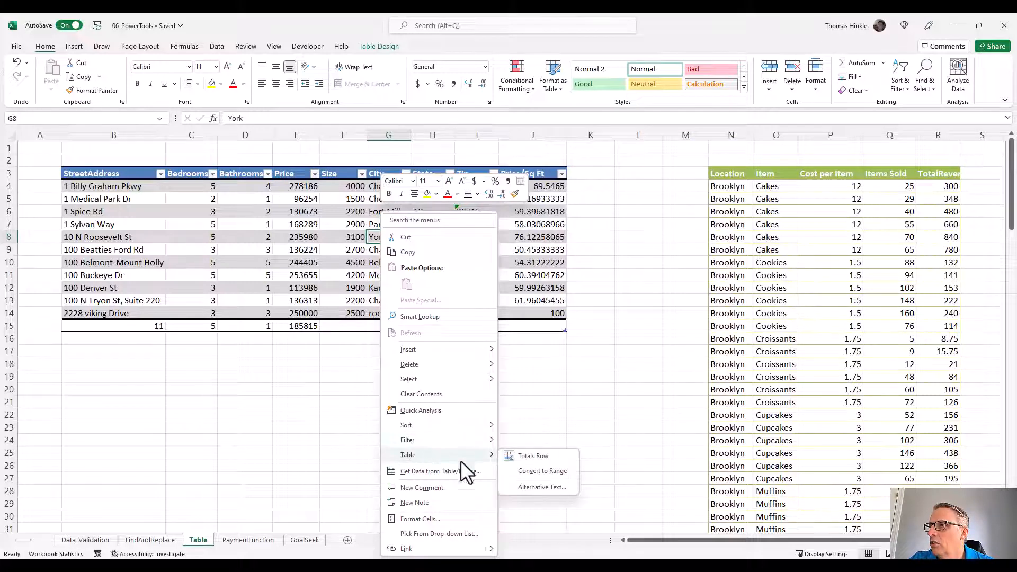
left_click(532, 471)
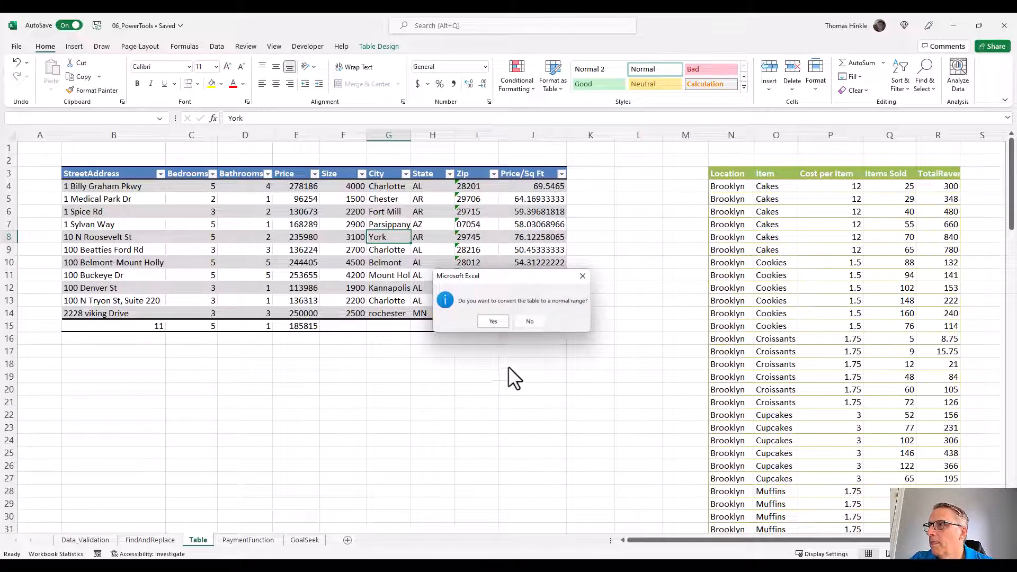
left_click(492, 321)
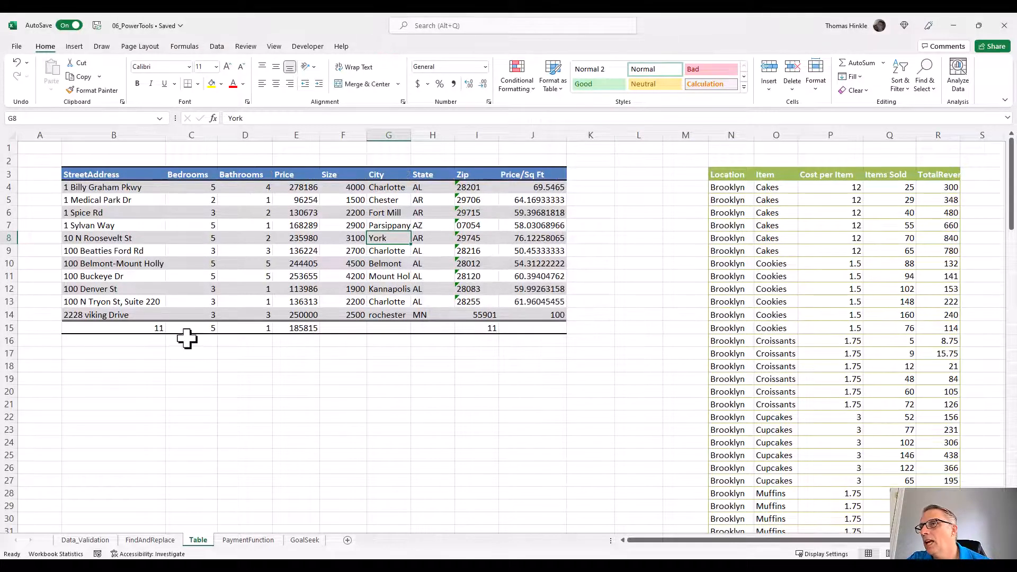
left_click(536, 314)
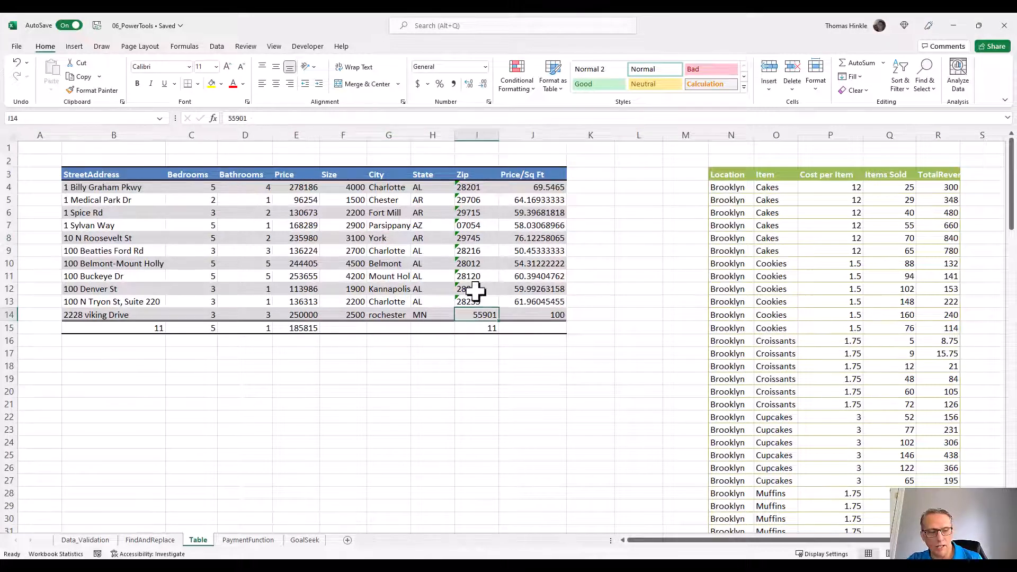
key("Right")
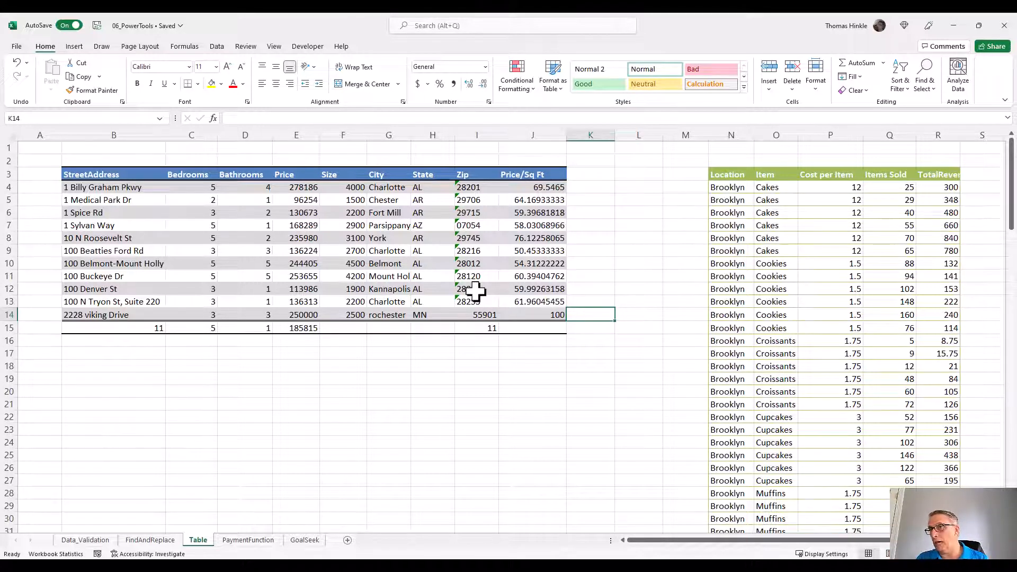
key("Down")
key("Down")
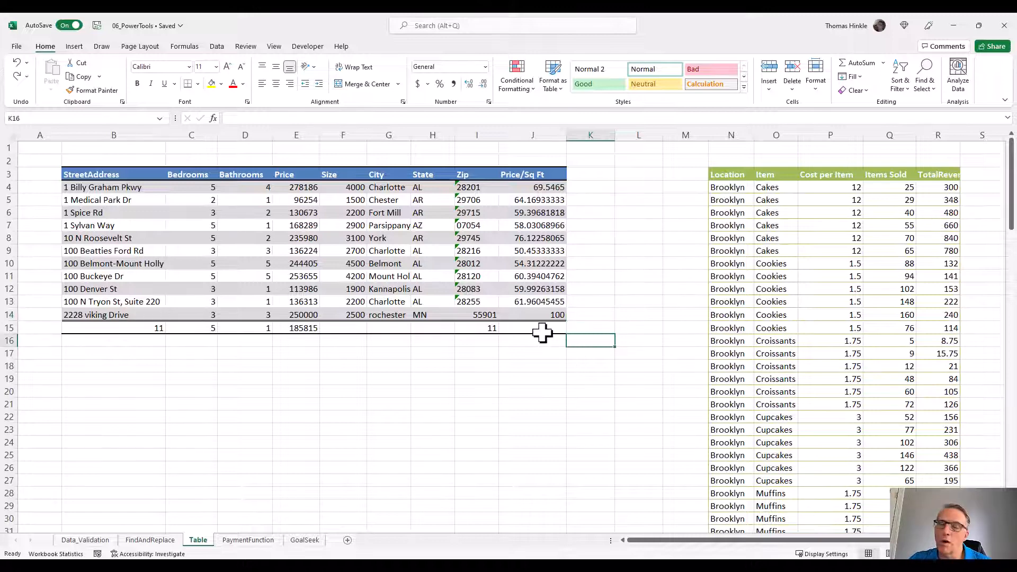
Clear only the formats from the property data in B3:J16, keeping its contents.
left_click_drag(551, 339, 111, 177)
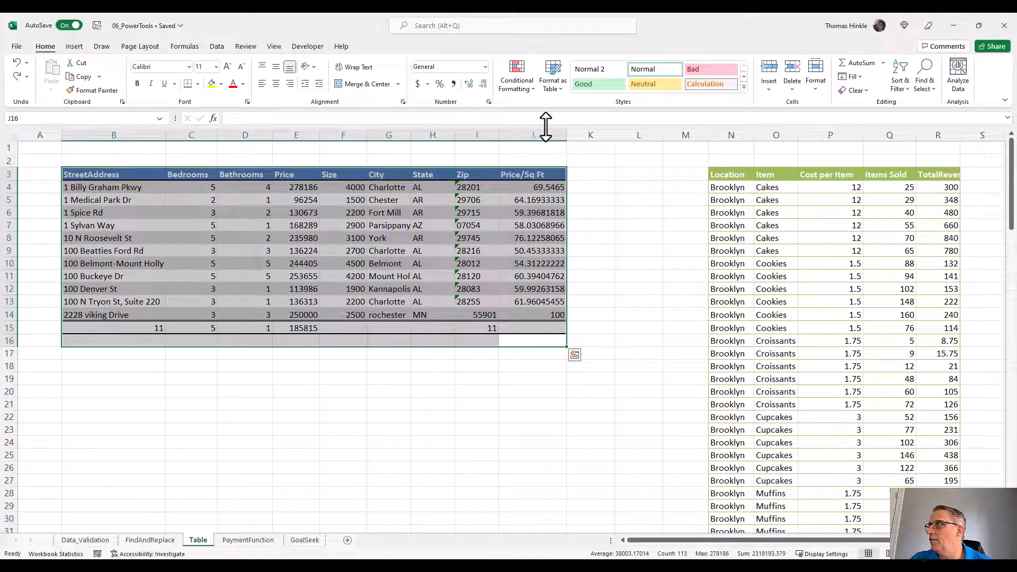
left_click(865, 92)
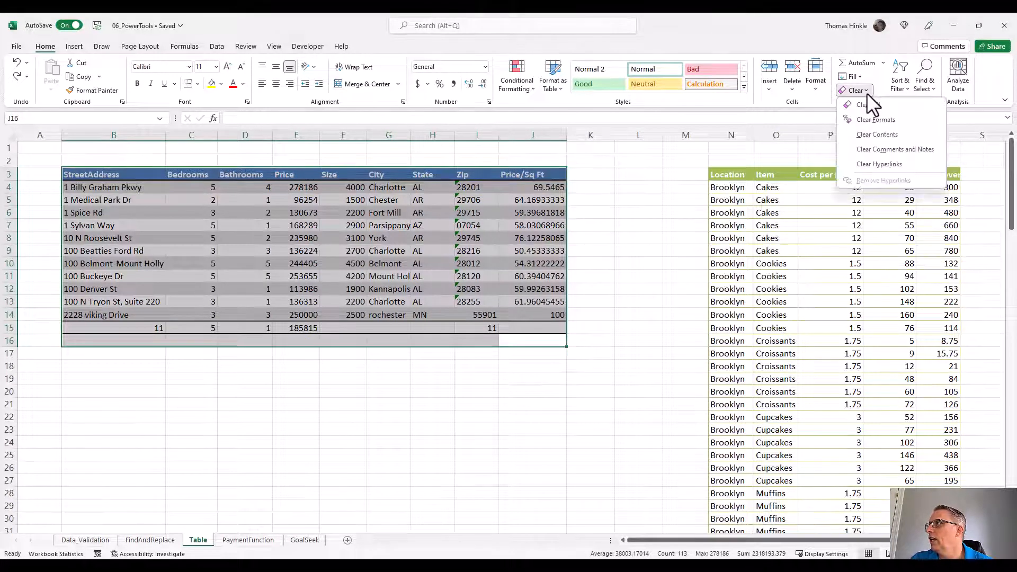
left_click(880, 118)
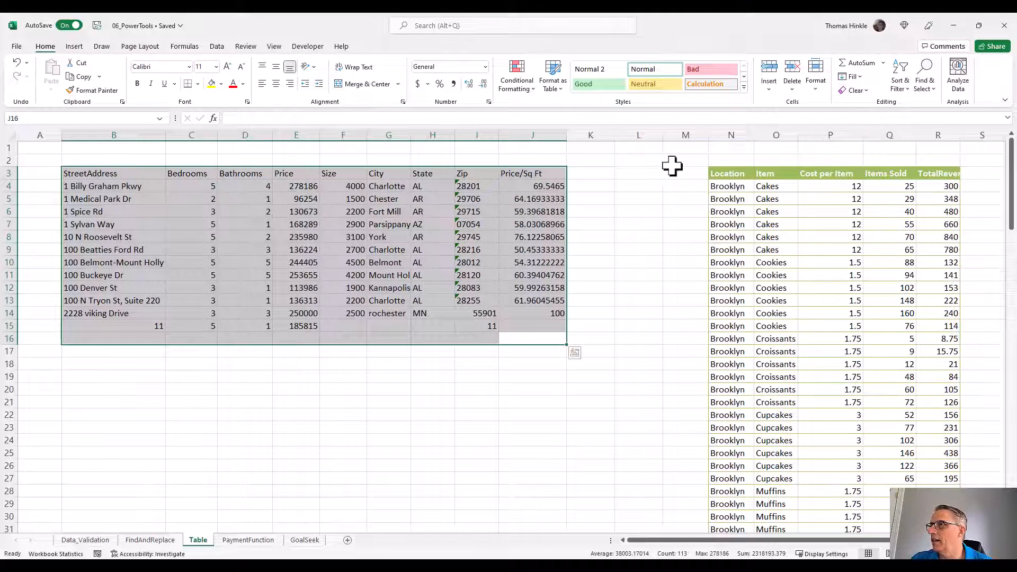
left_click(386, 261)
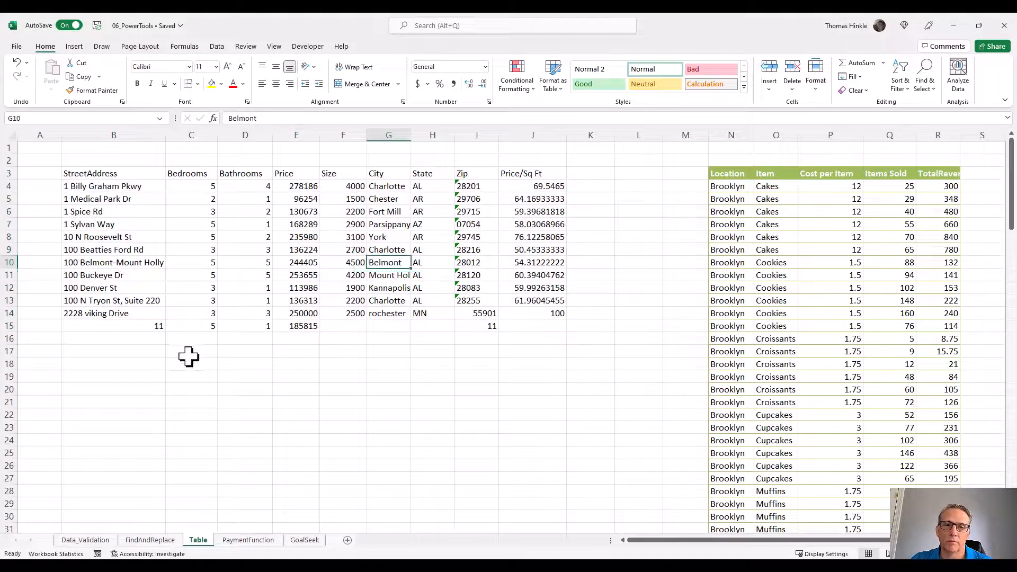
left_click(315, 250)
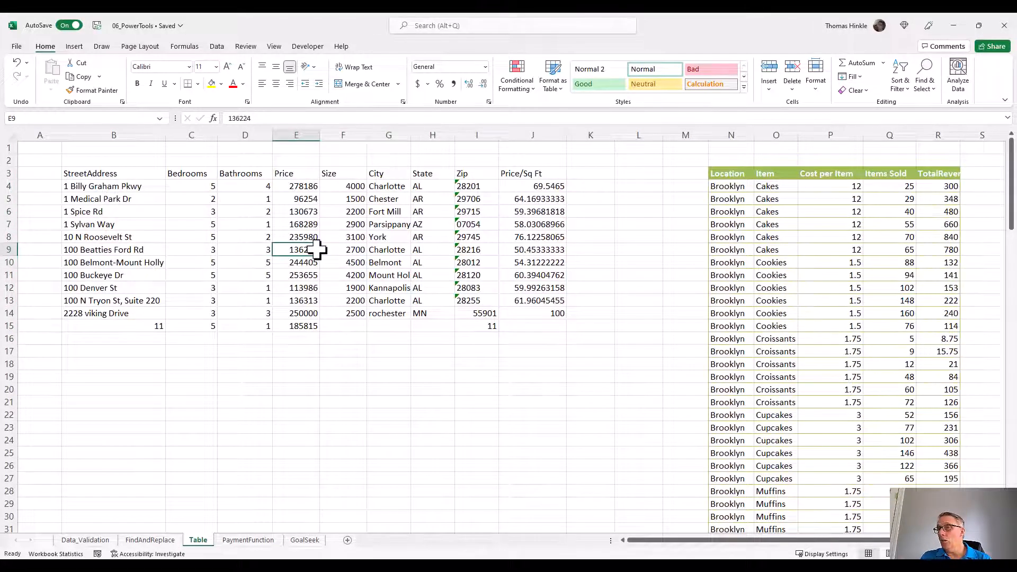